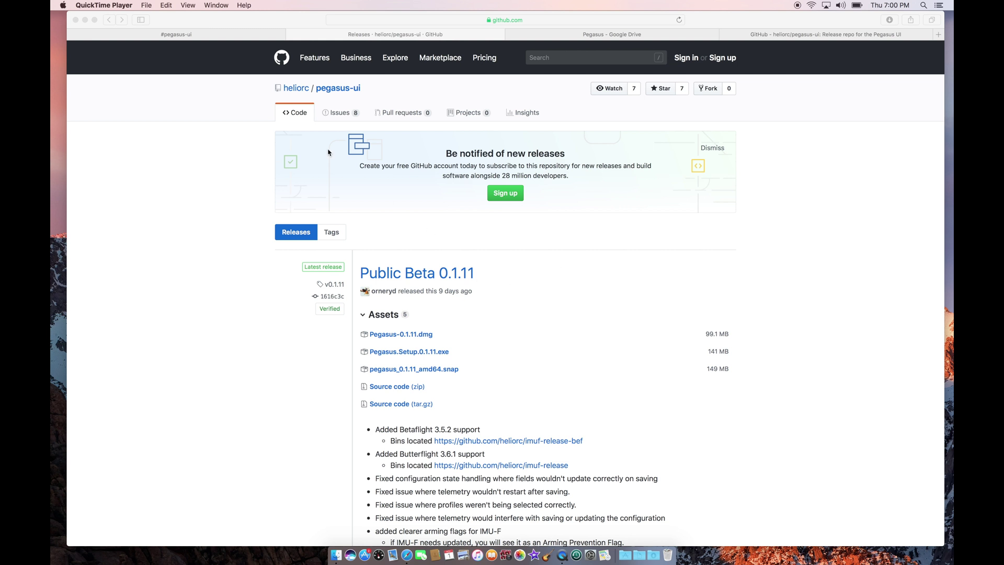
# Open the shared Pegasus Google Drive folder and download Pegasus-0.1.12.dmg.
pyautogui.click(245, 105)
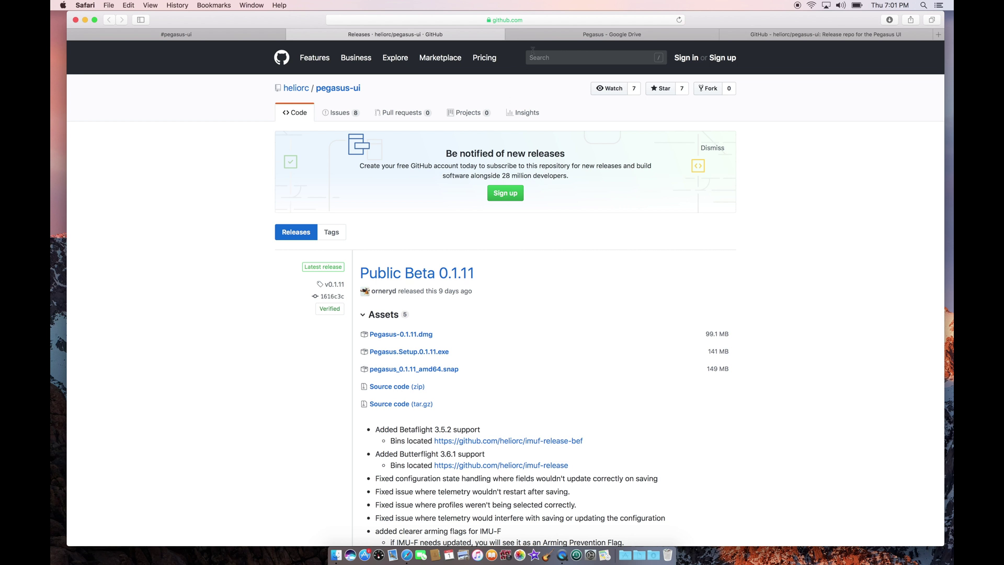
pyautogui.click(595, 35)
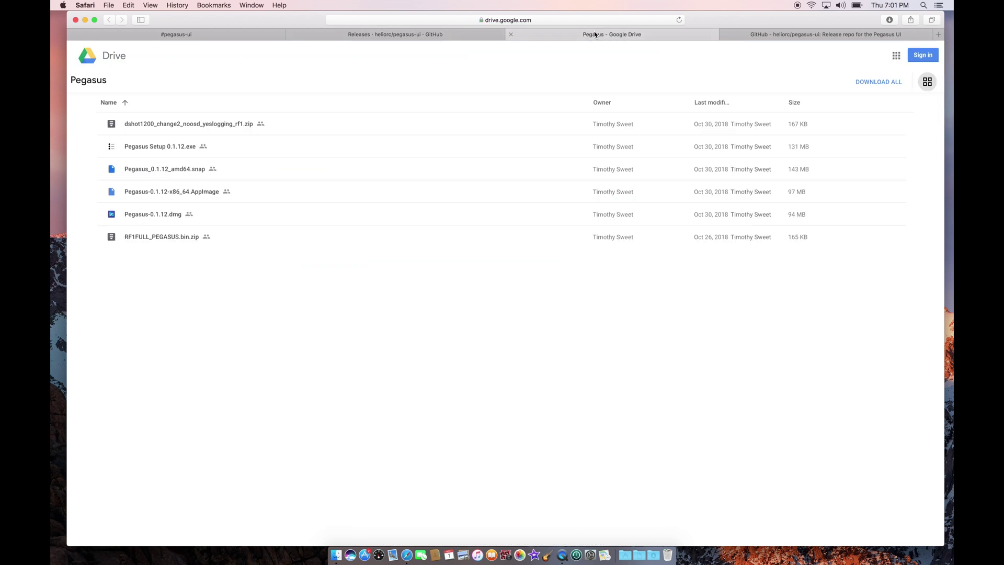
pyautogui.click(559, 20)
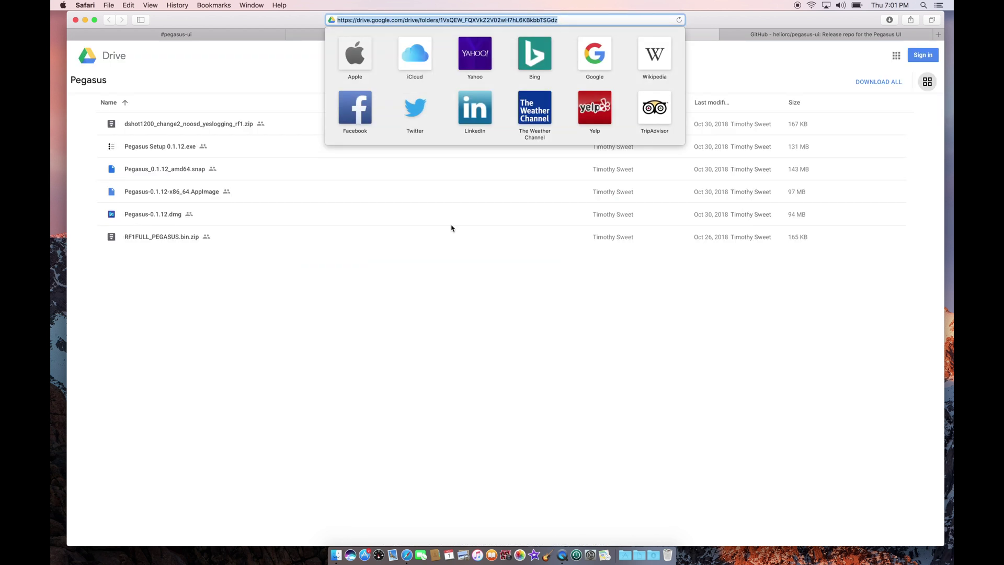
pyautogui.click(434, 266)
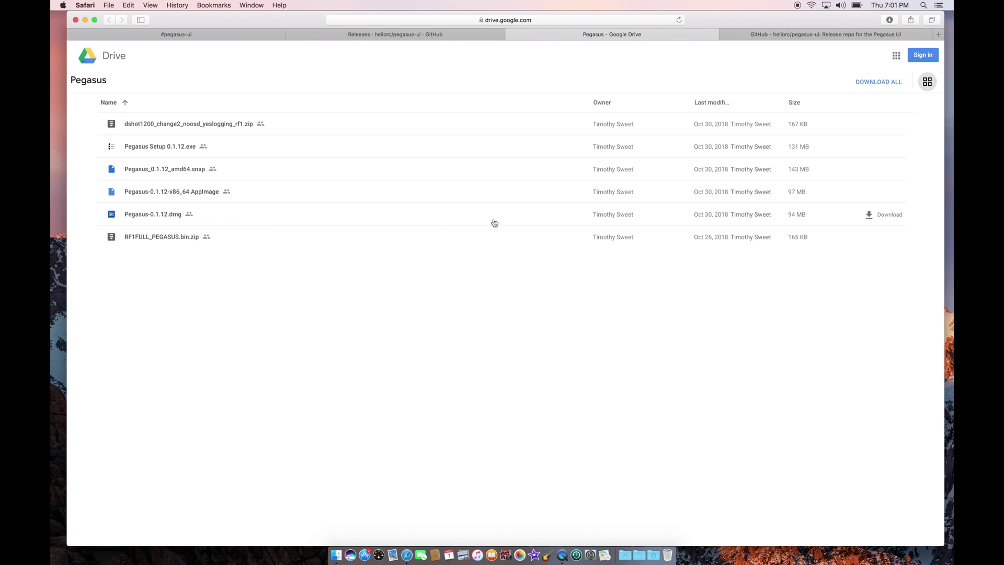
pyautogui.click(869, 213)
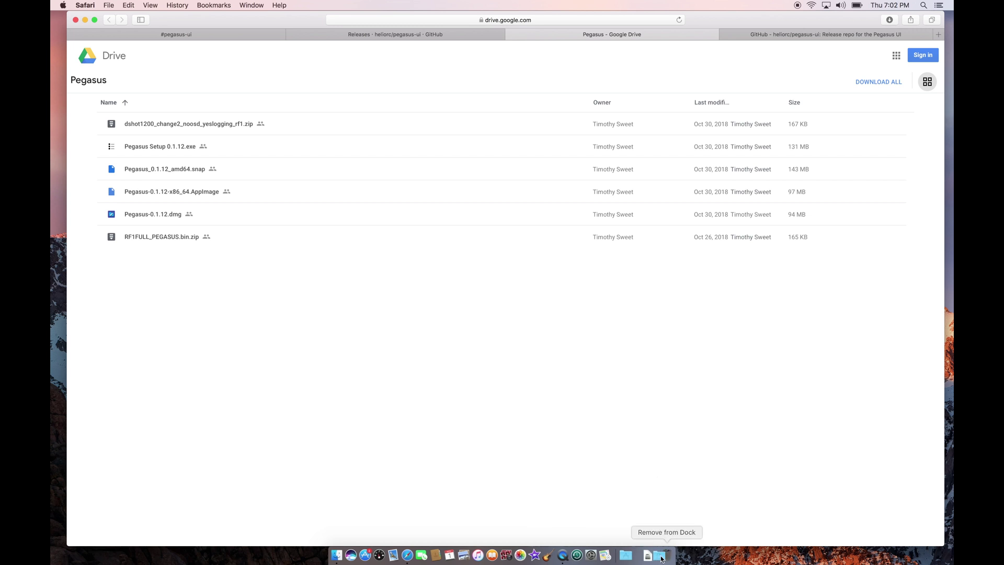
# Mount Pegasus-0.1.12.dmg from Downloads and drag the Pegasus app onto Applications.
pyautogui.click(643, 557)
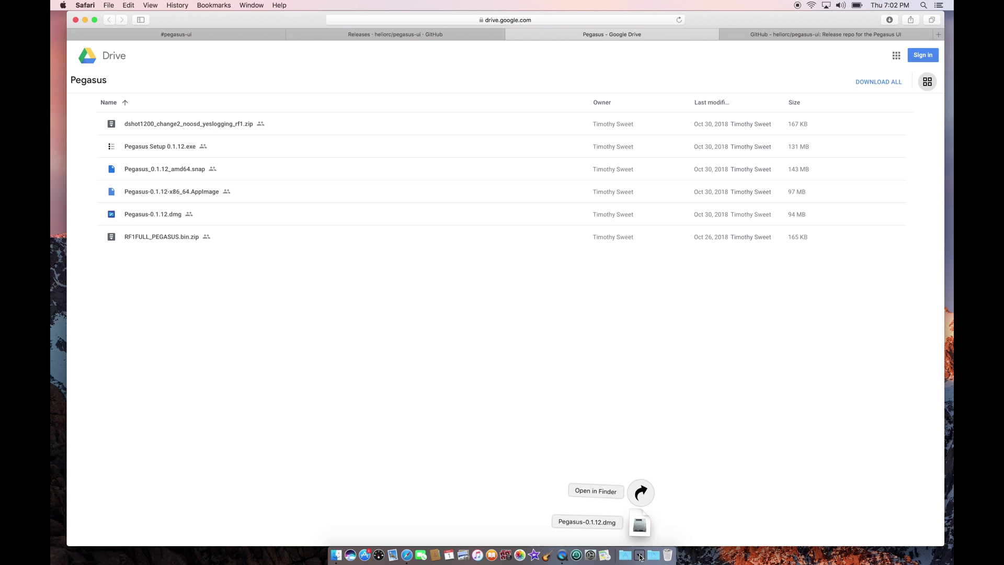
pyautogui.click(637, 530)
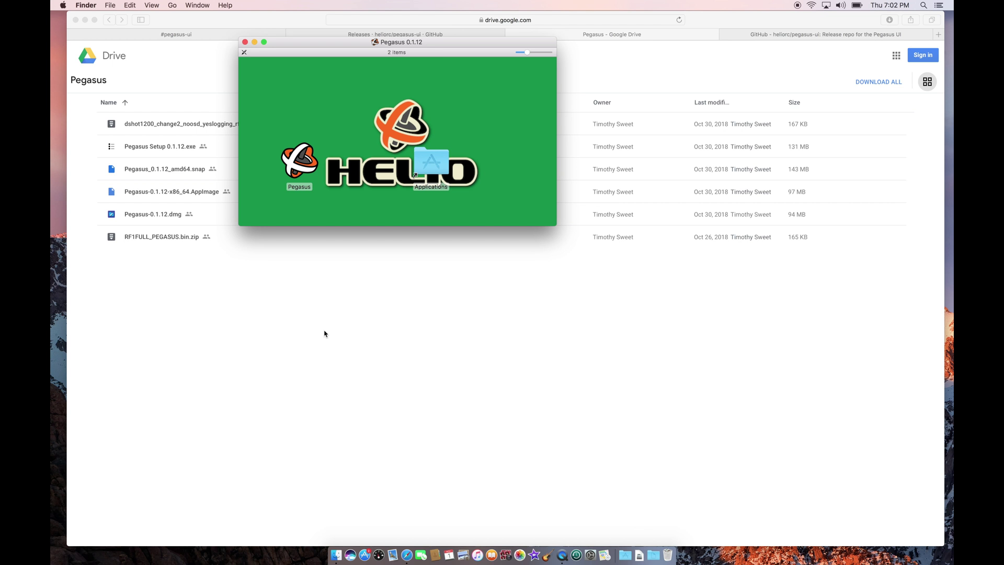
pyautogui.click(301, 173)
pyautogui.moveTo(300, 173); pyautogui.dragTo(433, 163)
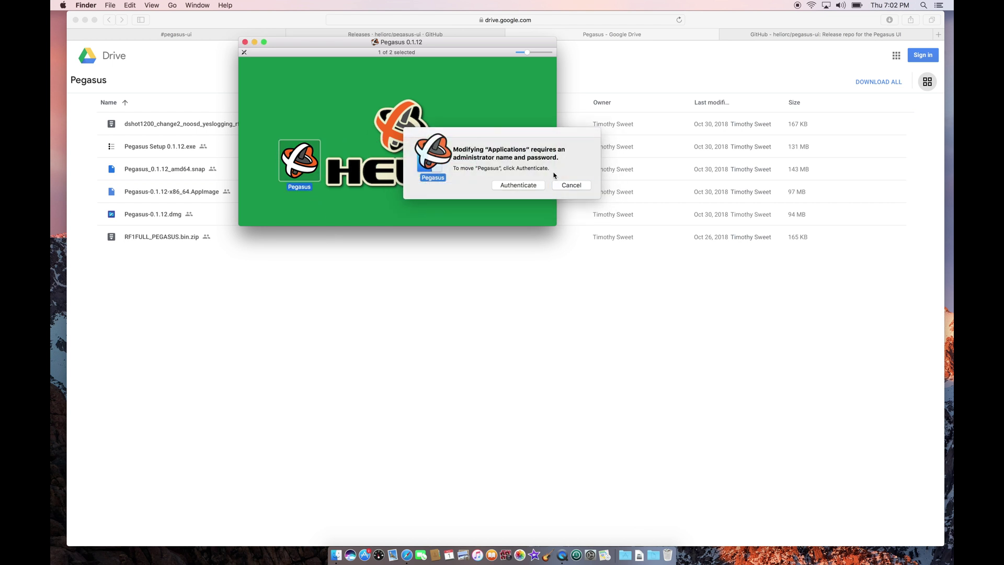
# Authorize the copy with the administrator username and password, then open Applications.
pyautogui.click(533, 186)
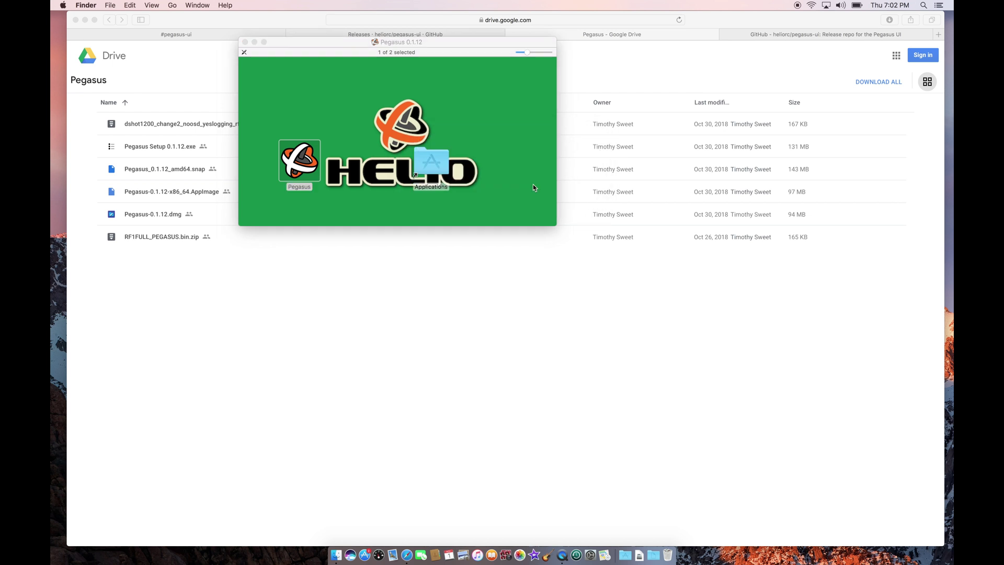
pyautogui.write('daniel')
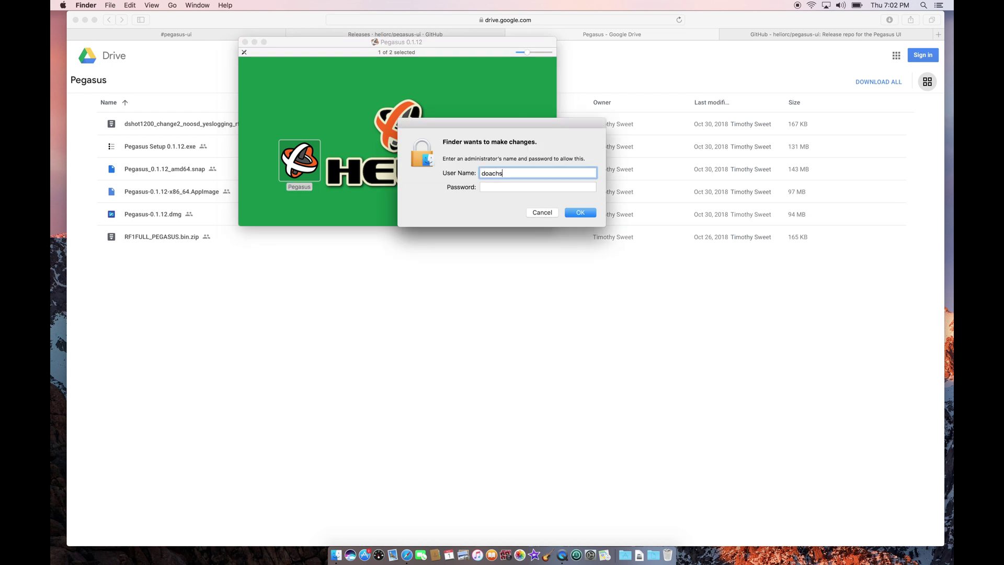
pyautogui.press('Tab')
pyautogui.write('password')
pyautogui.press('Return')
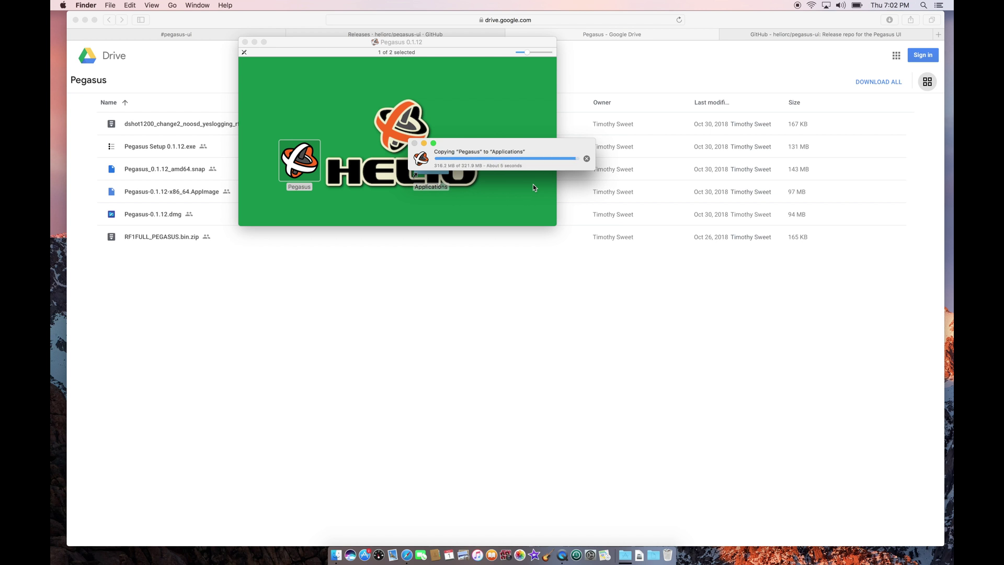
pyautogui.doubleClick(438, 162)
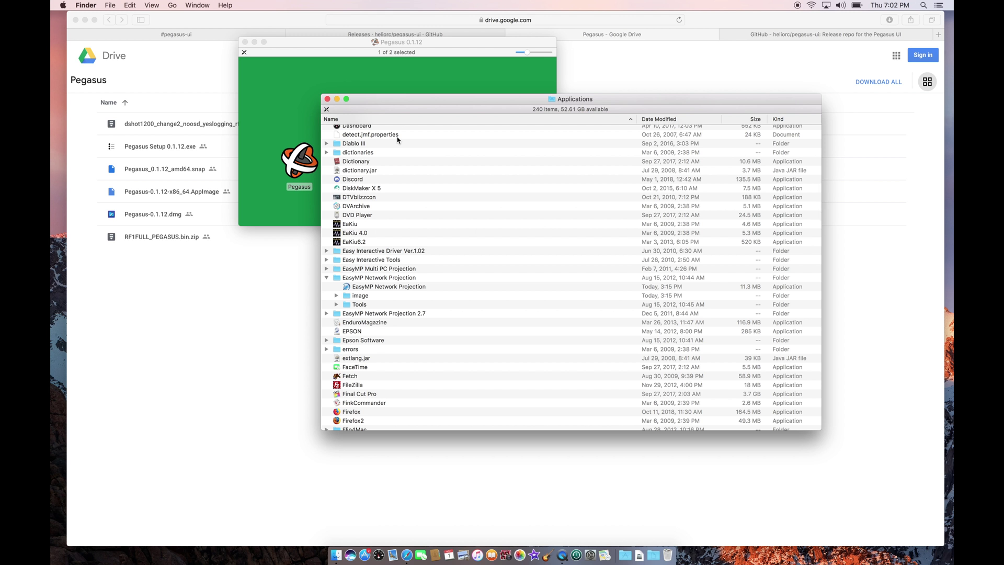
# Find Pegasus in Applications and try launching it, dismissing the unidentified-developer warning.
pyautogui.click(416, 198)
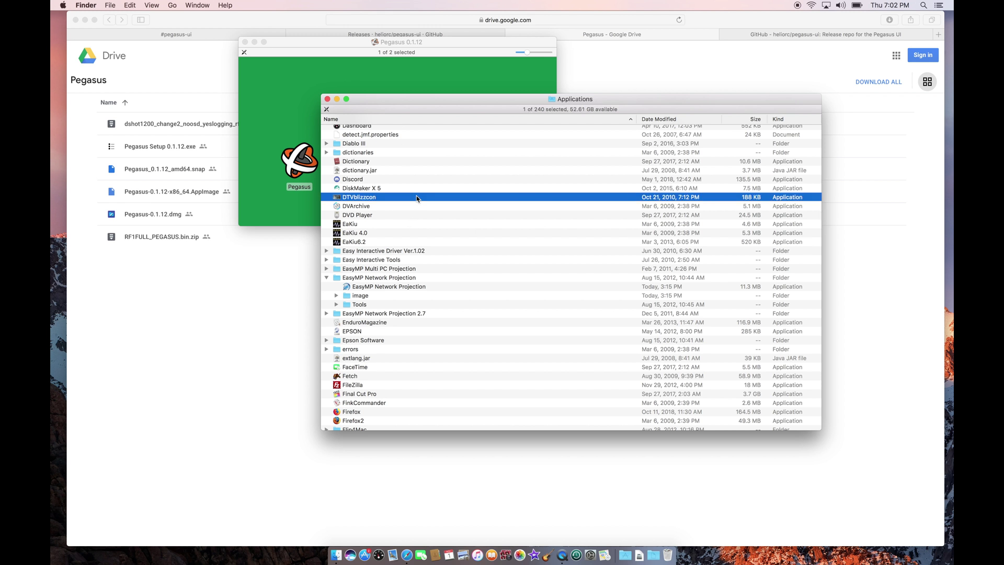
pyautogui.write('pegasus')
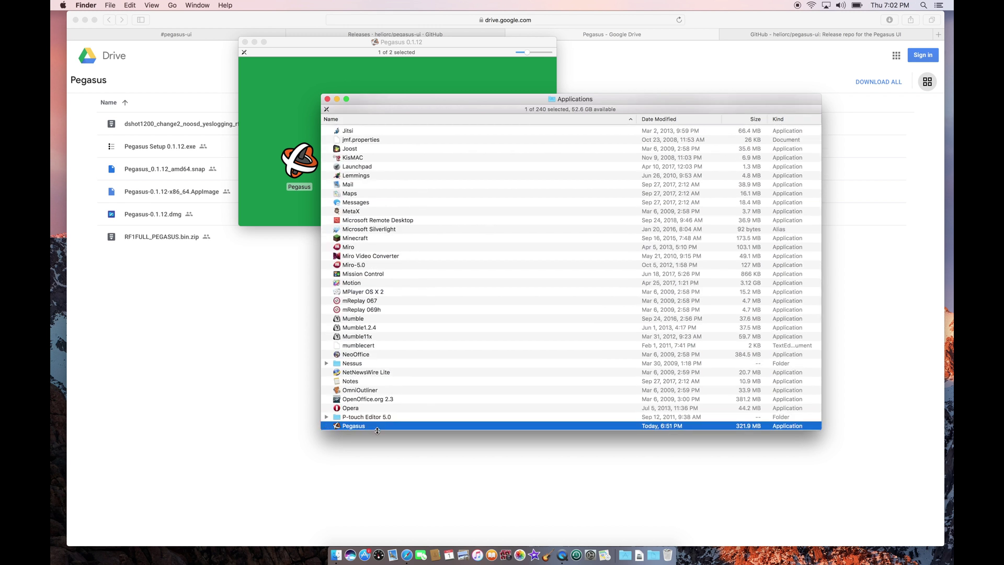
pyautogui.doubleClick(378, 426)
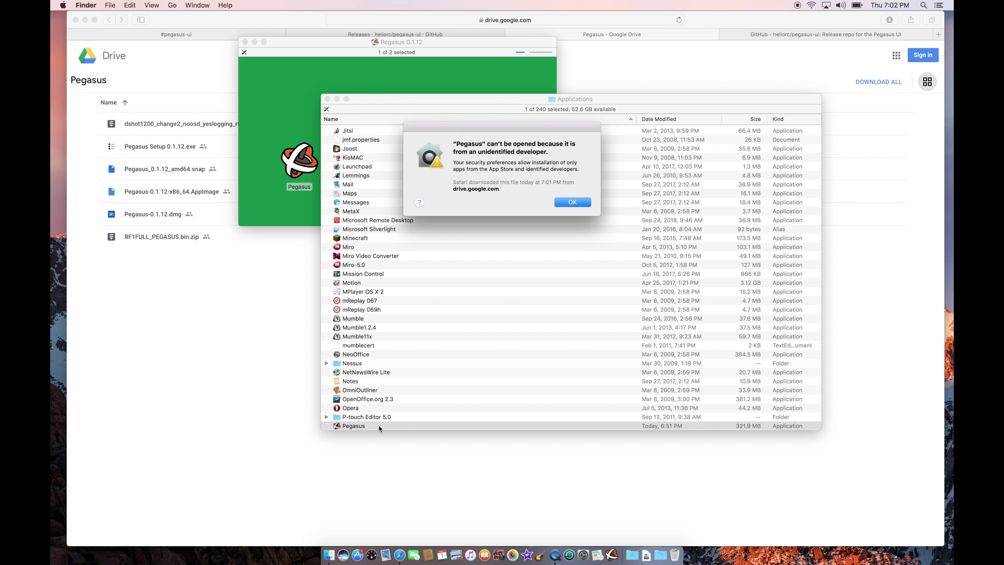
pyautogui.click(571, 202)
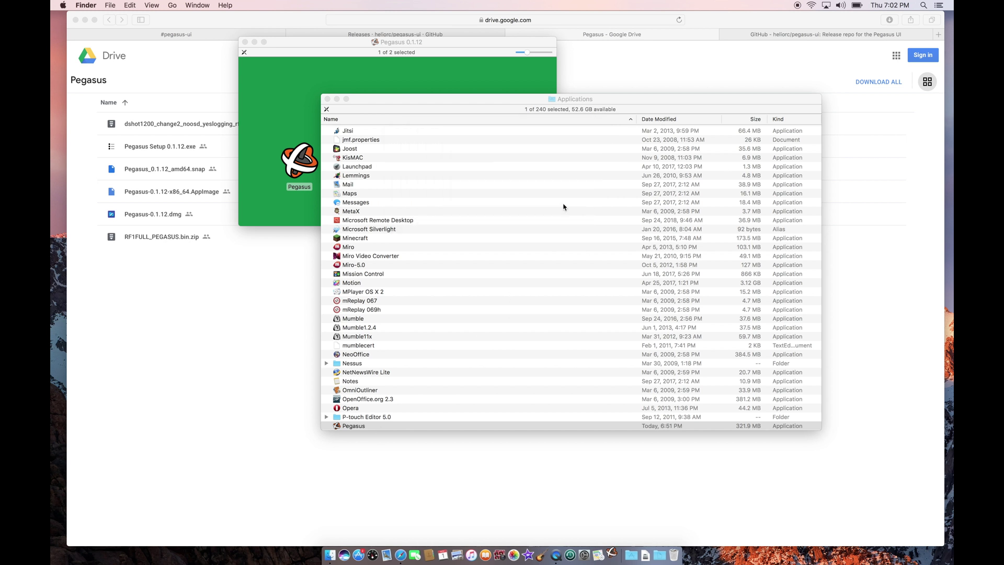
# Open Pegasus via the context menu and approve it with the administrator credentials.
pyautogui.rightClick(365, 427)
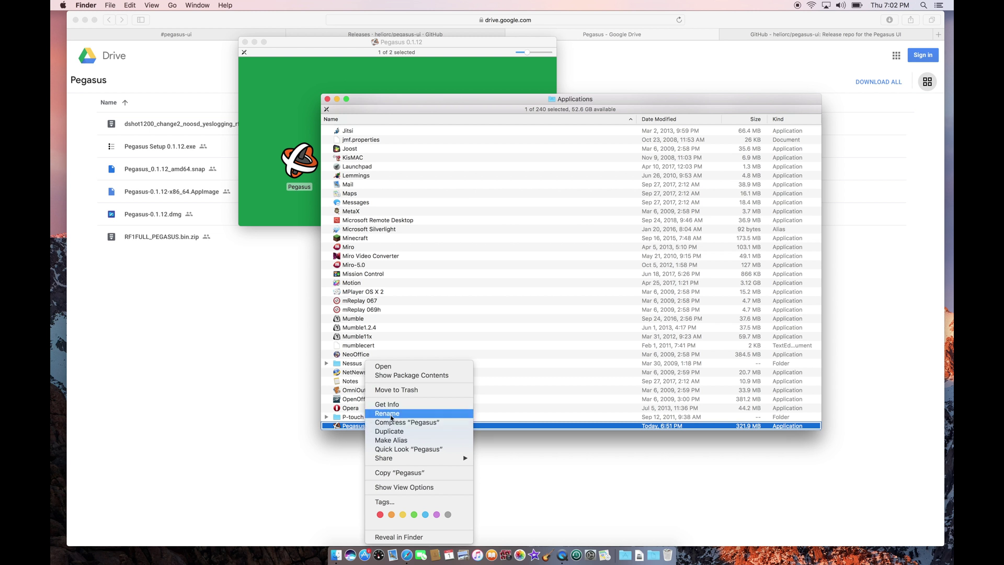
pyautogui.click(418, 368)
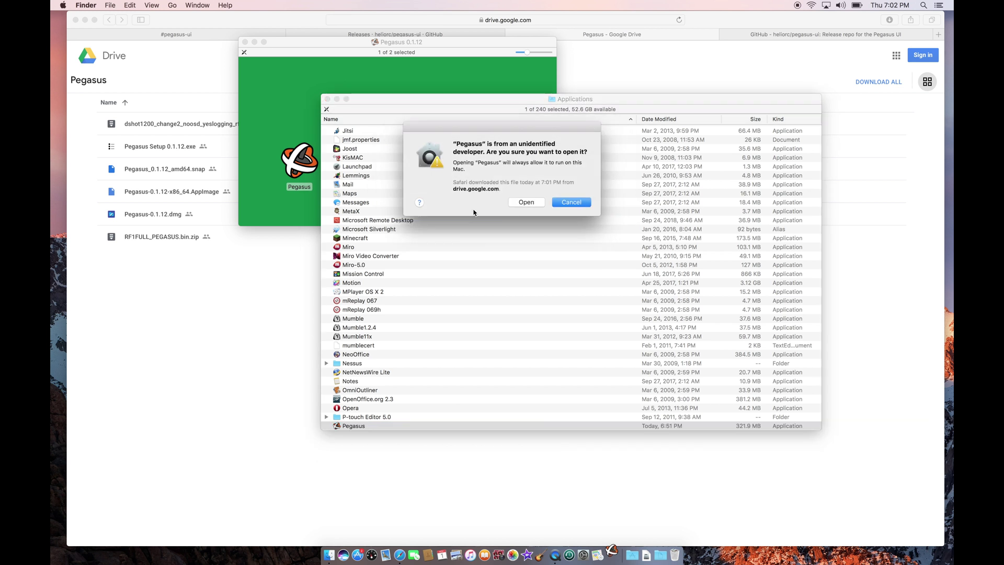
pyautogui.click(528, 204)
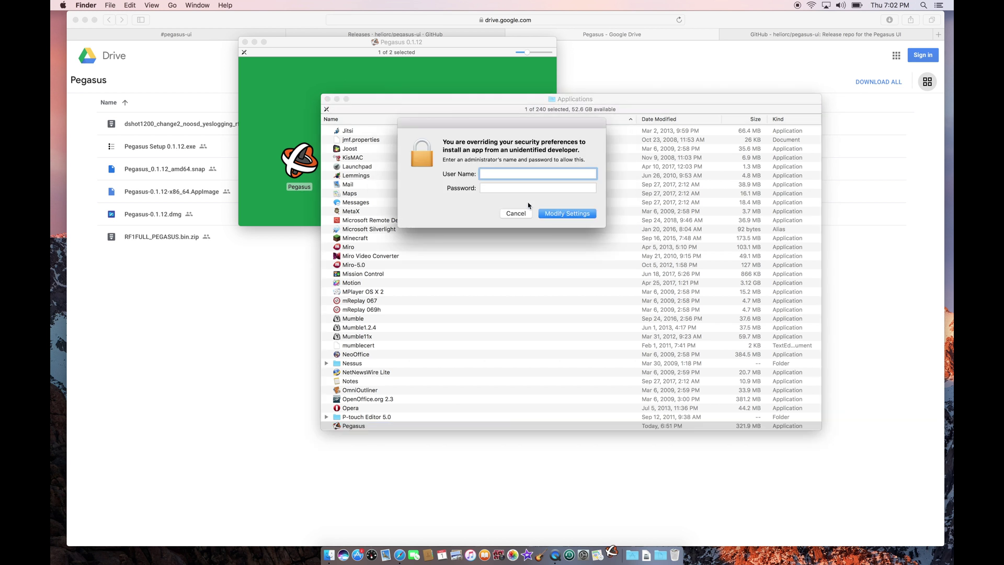
pyautogui.write('doachs')
pyautogui.press('Tab')
pyautogui.write('******')
pyautogui.press('Return')
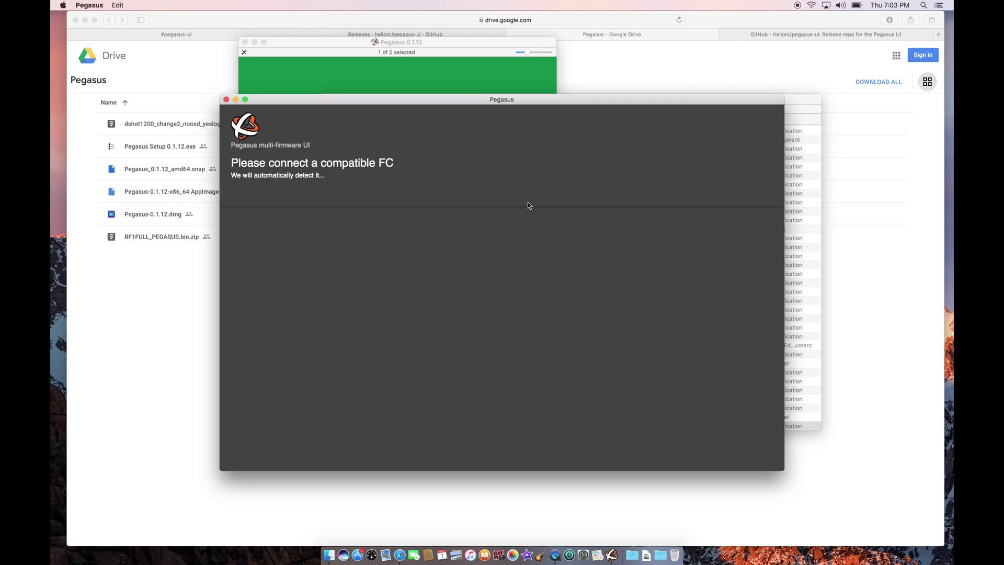
# Move the Pegasus window up and left while the flight controller connects.
pyautogui.moveTo(445, 100); pyautogui.dragTo(430, 79)
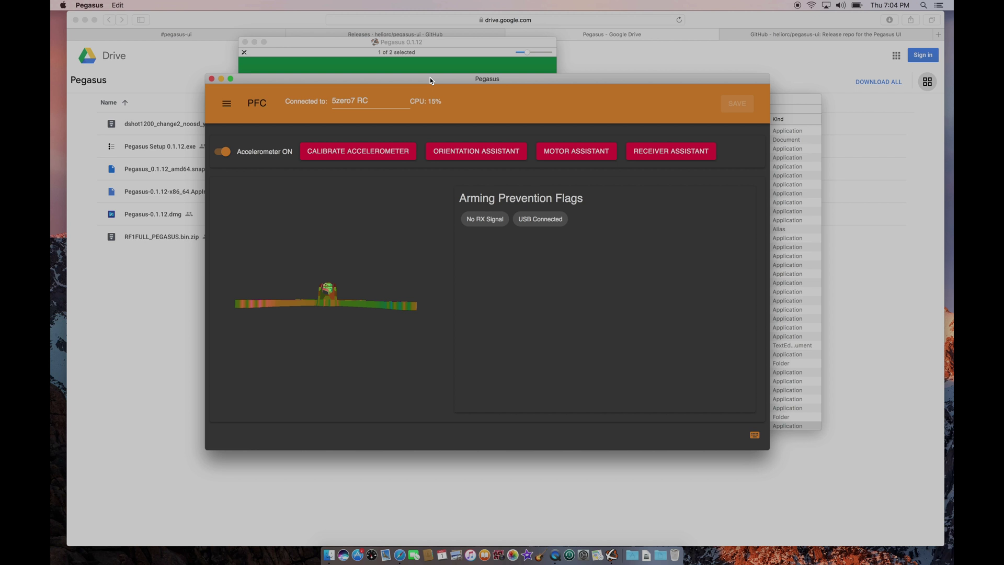
pyautogui.moveTo(430, 78); pyautogui.dragTo(447, 84)
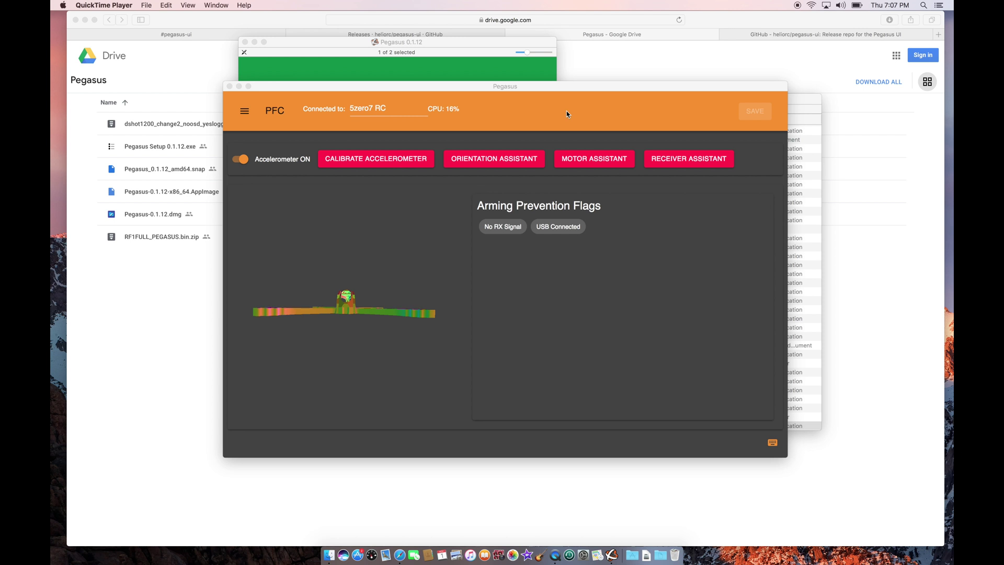
# Locate the brew install libusb command in the pegasus-ui README's macOS section, then open a new tab.
pyautogui.click(580, 49)
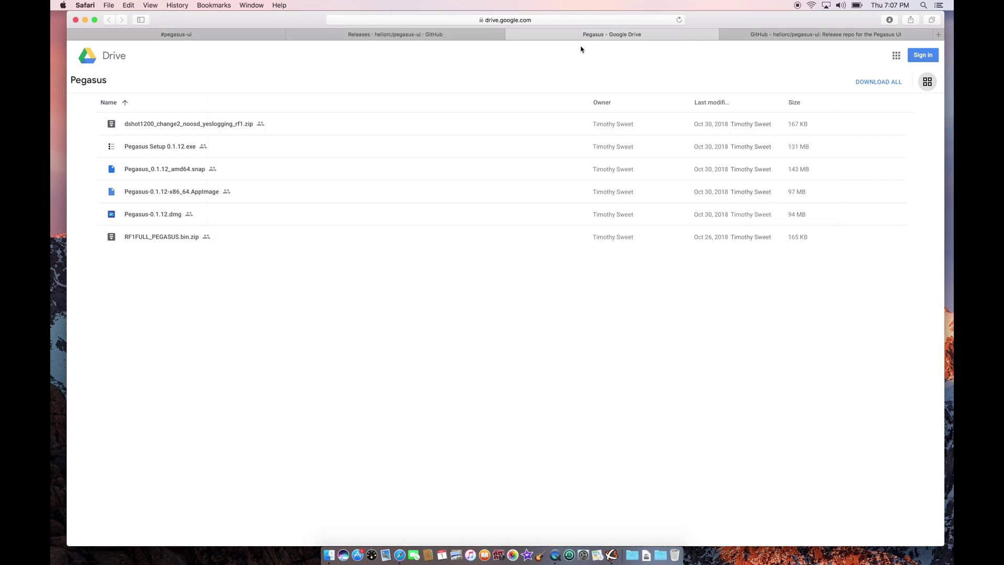
pyautogui.click(434, 36)
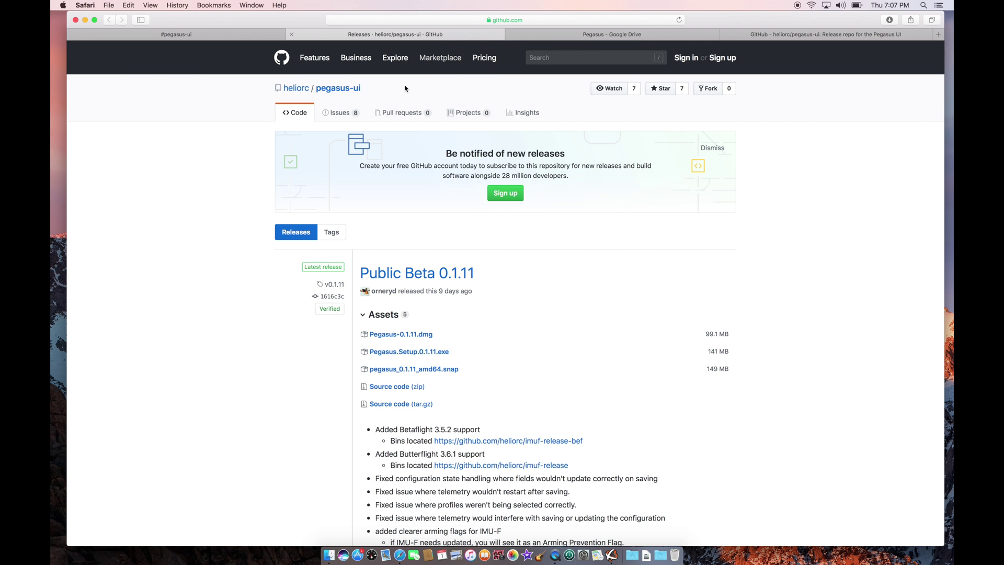
pyautogui.click(788, 36)
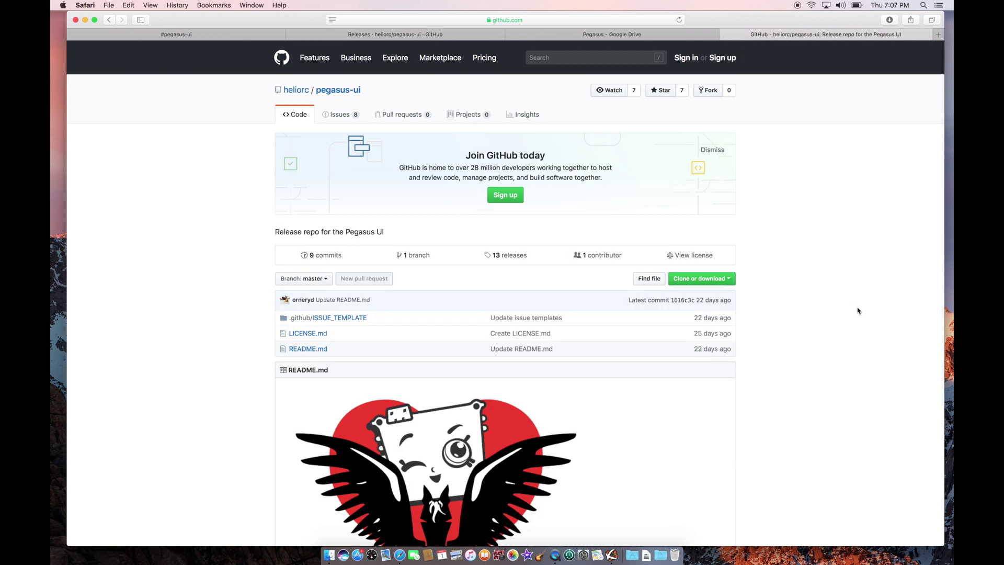
pyautogui.scroll(-10, 857, 311)
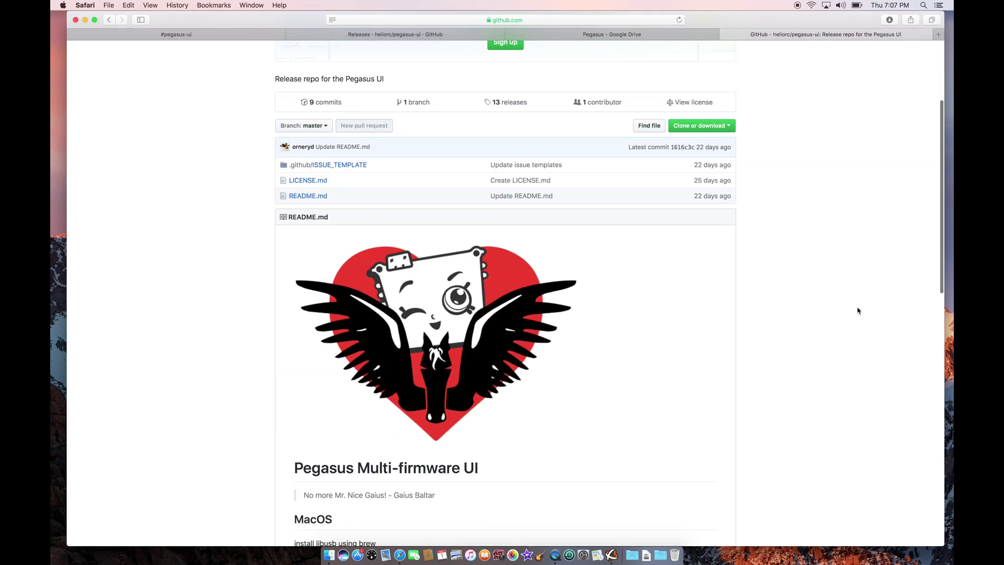
pyautogui.scroll(-2, 858, 310)
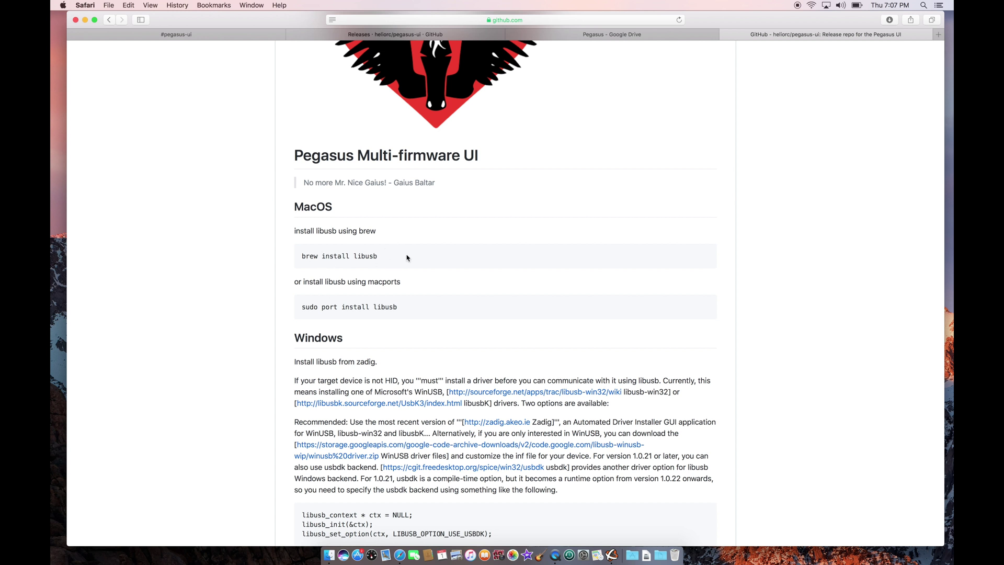
pyautogui.tripleClick(308, 256)
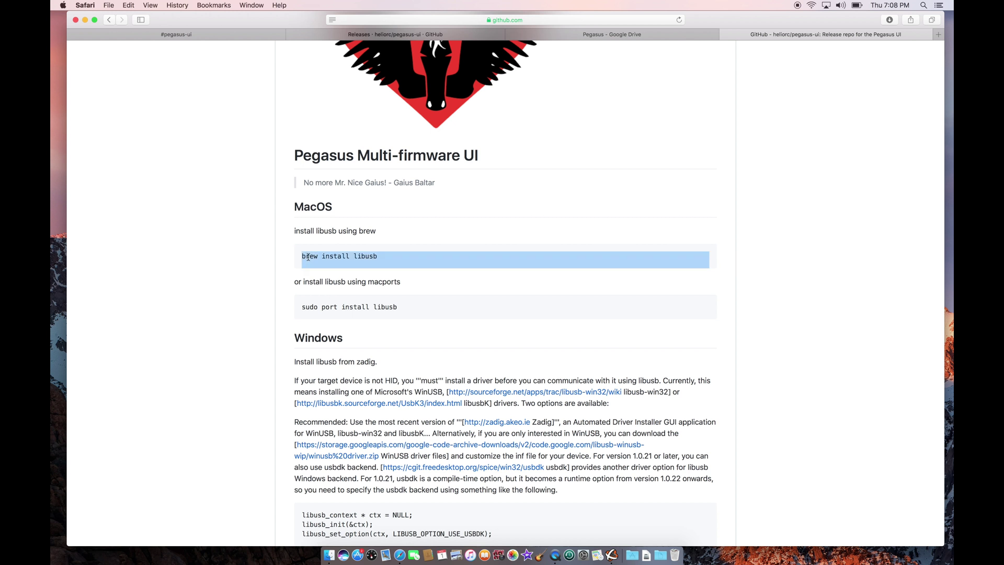
pyautogui.click(308, 257)
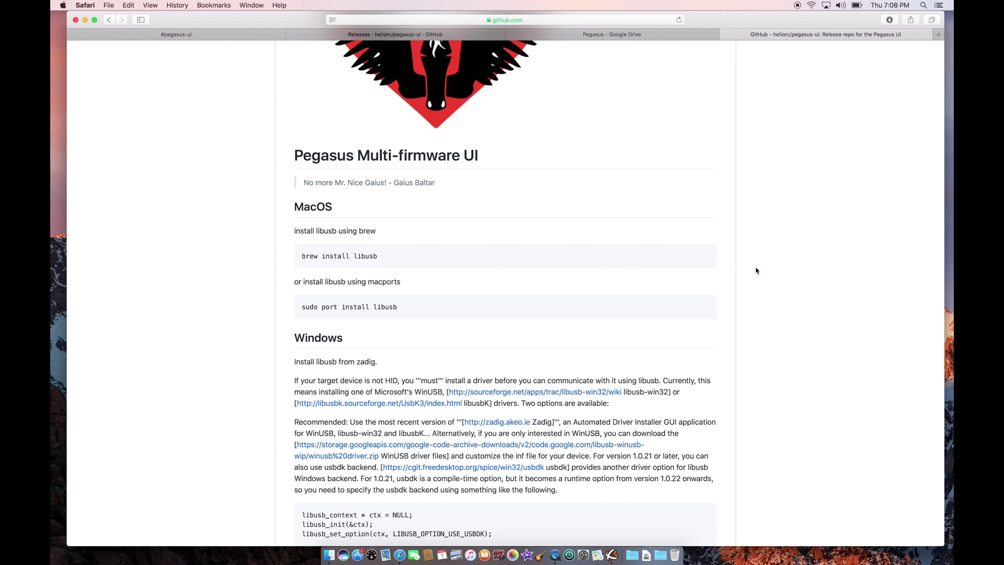
pyautogui.press('super+t')
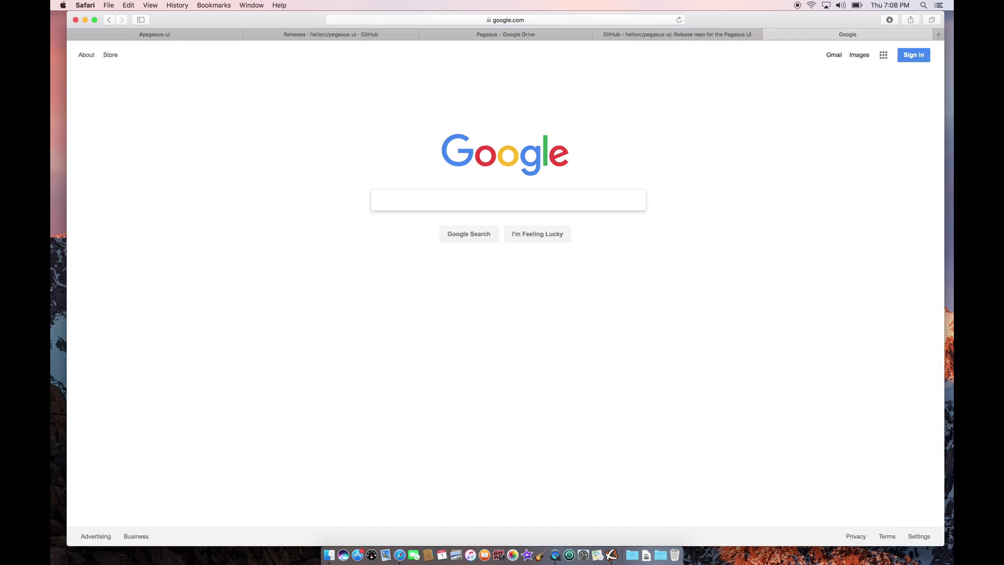
# Search Google for 'mac brew'.
pyautogui.write('be')
pyautogui.press('BackSpace')
pyautogui.write('r')
pyautogui.press('BackSpace')
pyautogui.press('BackSpace')
pyautogui.write('ma')
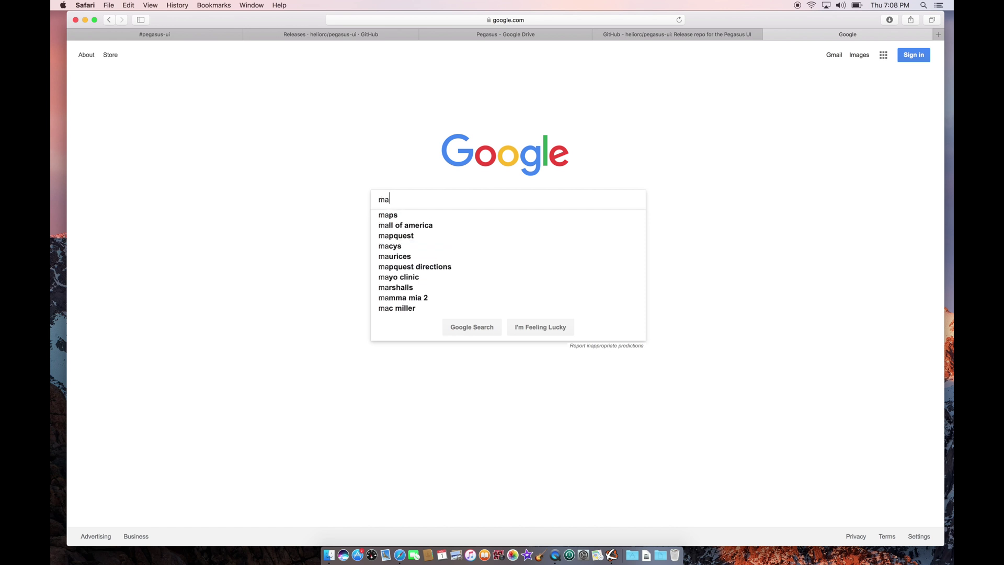
pyautogui.write('c br')
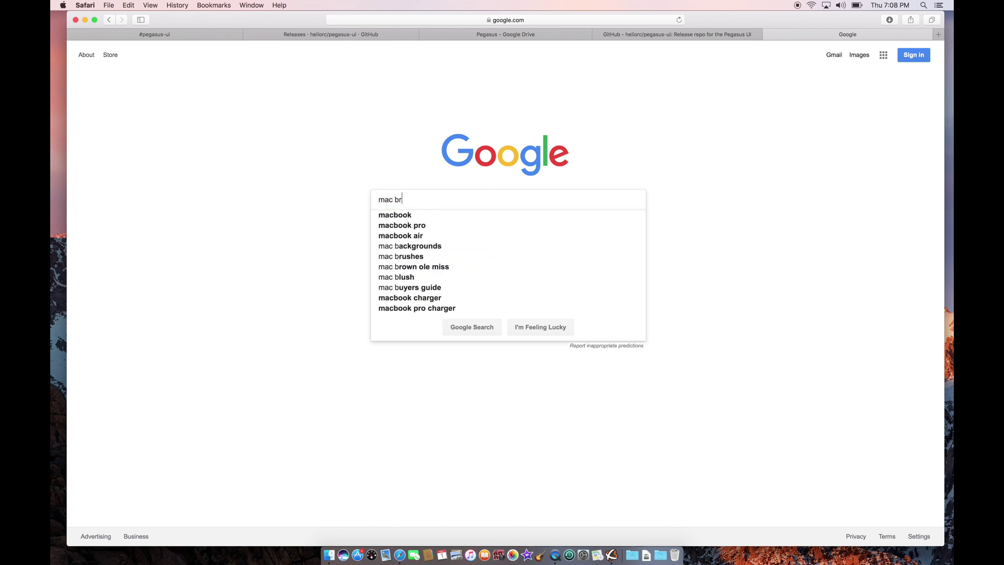
pyautogui.write('ew')
pyautogui.press('Return')
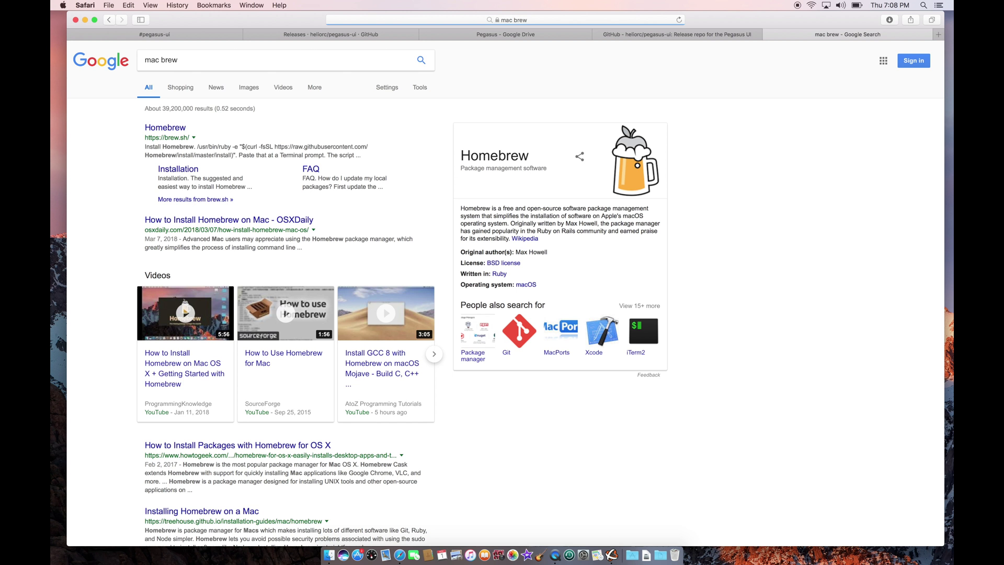
# Open the brew.sh Homebrew result and select its install command.
pyautogui.click(164, 129)
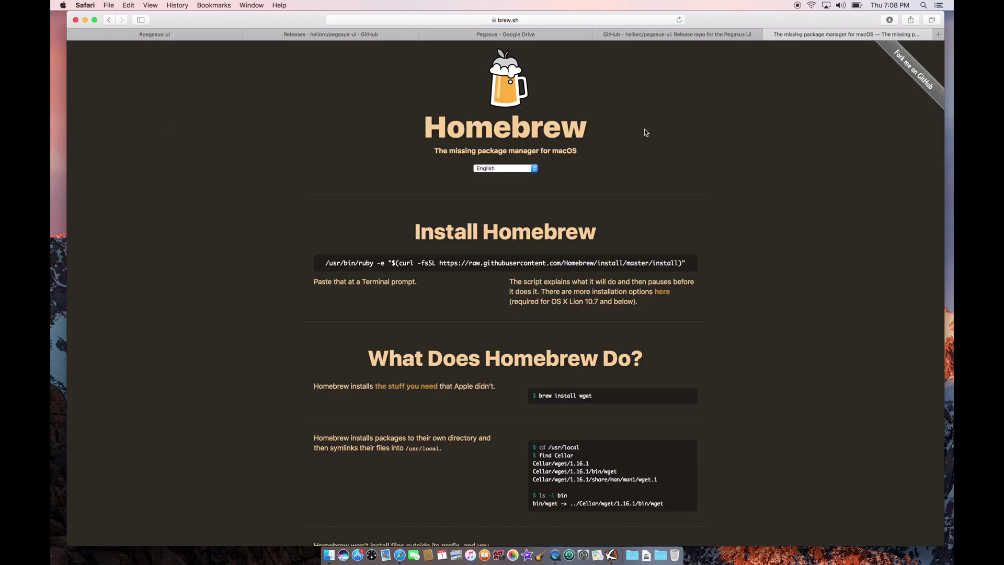
pyautogui.tripleClick(467, 263)
pyautogui.press('super+c')
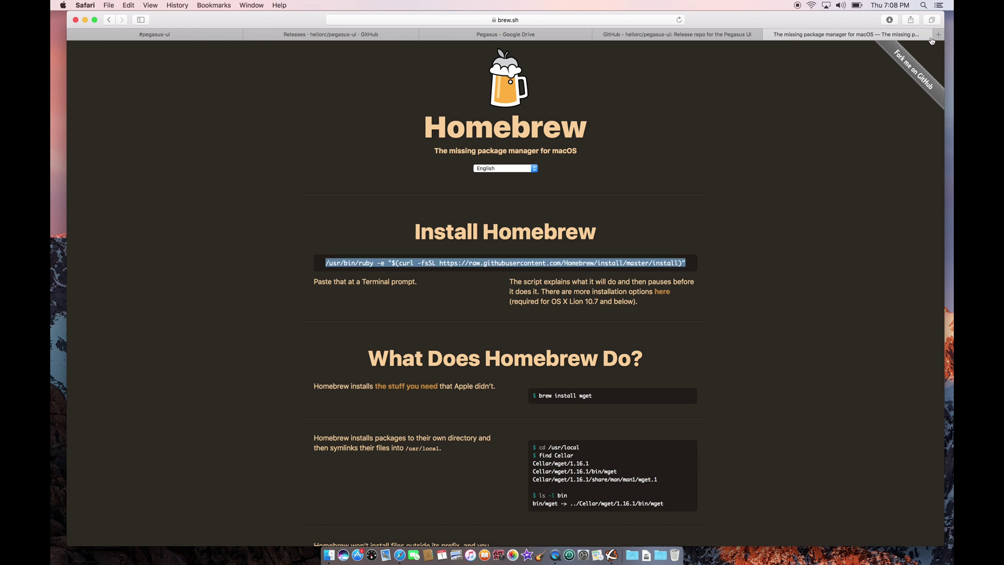
pyautogui.click(925, 5)
# Launch Terminal from Spotlight and clear the screen.
pyautogui.write('terminal')
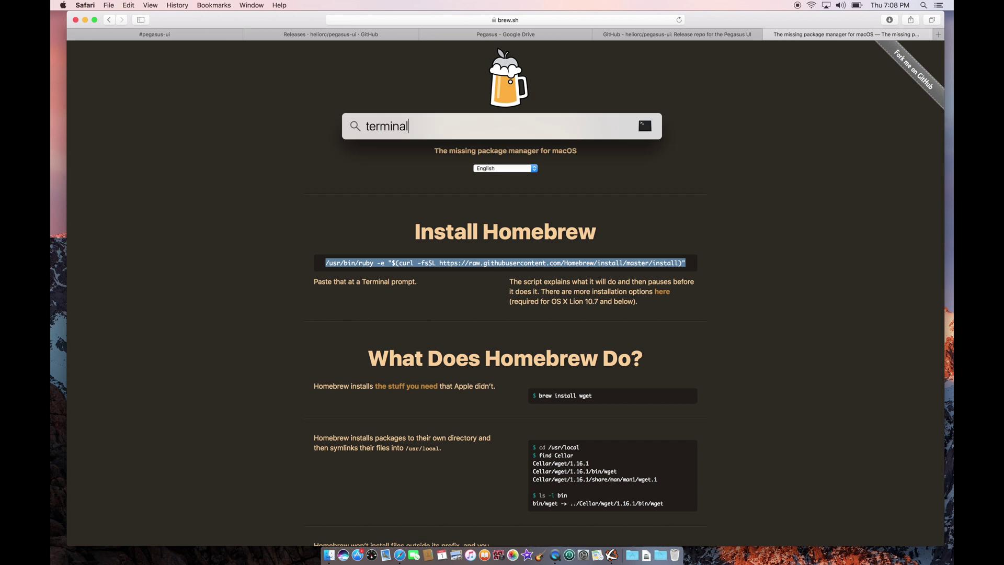
pyautogui.press('Return')
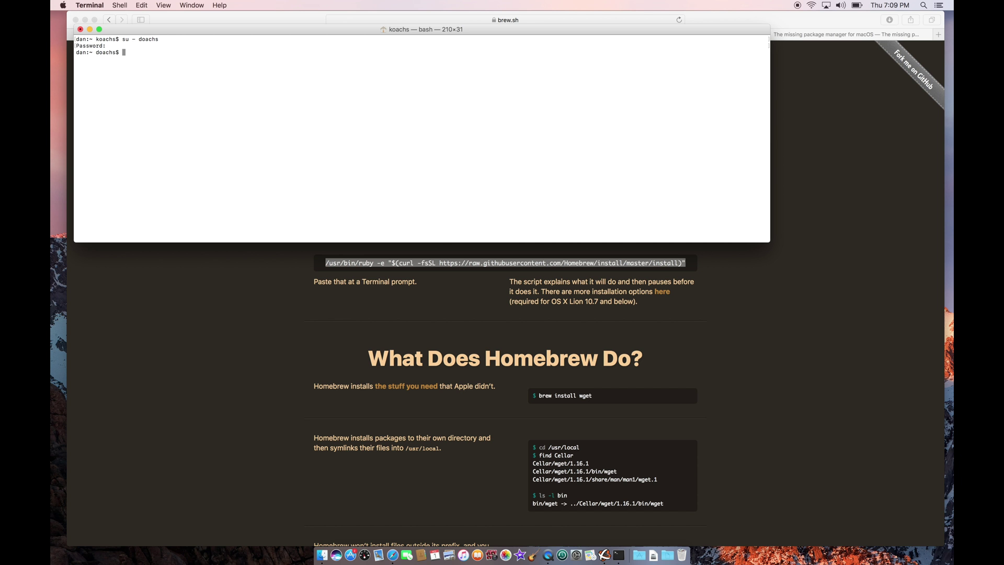
pyautogui.write('clear')
pyautogui.press('Return')
# Paste and run the Homebrew install command, confirming and entering the admin password.
pyautogui.press('super+v')
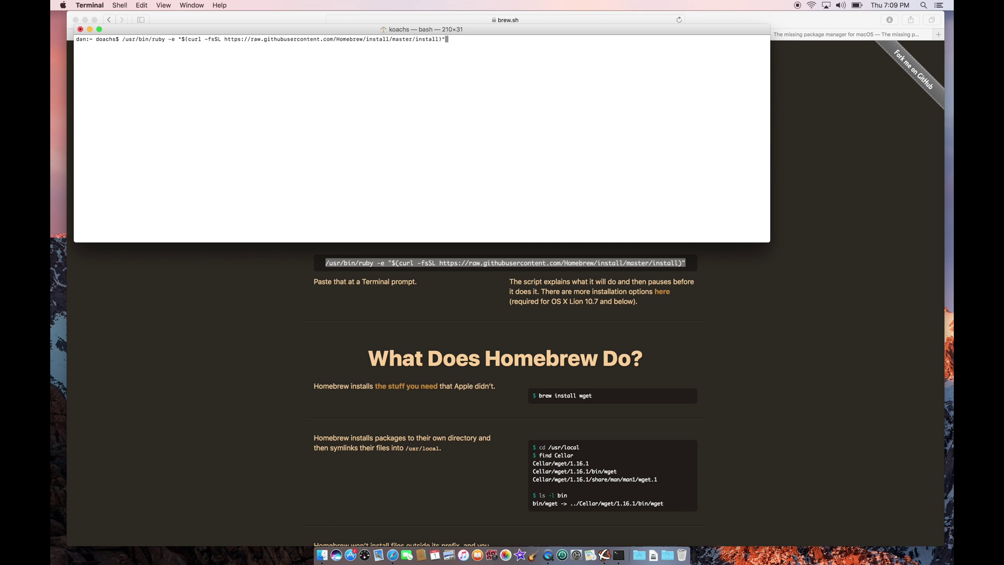
pyautogui.press('Return')
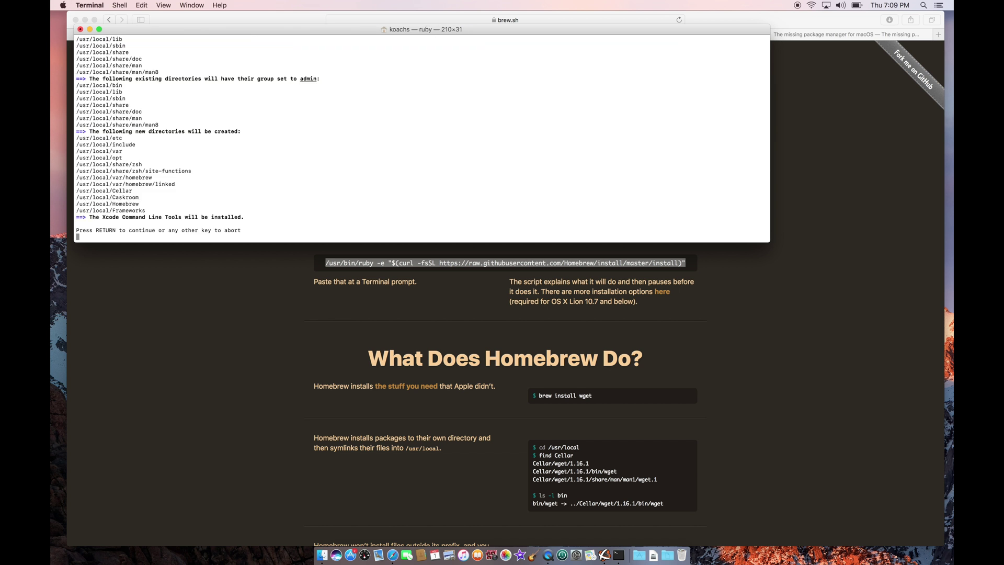
pyautogui.press('Return')
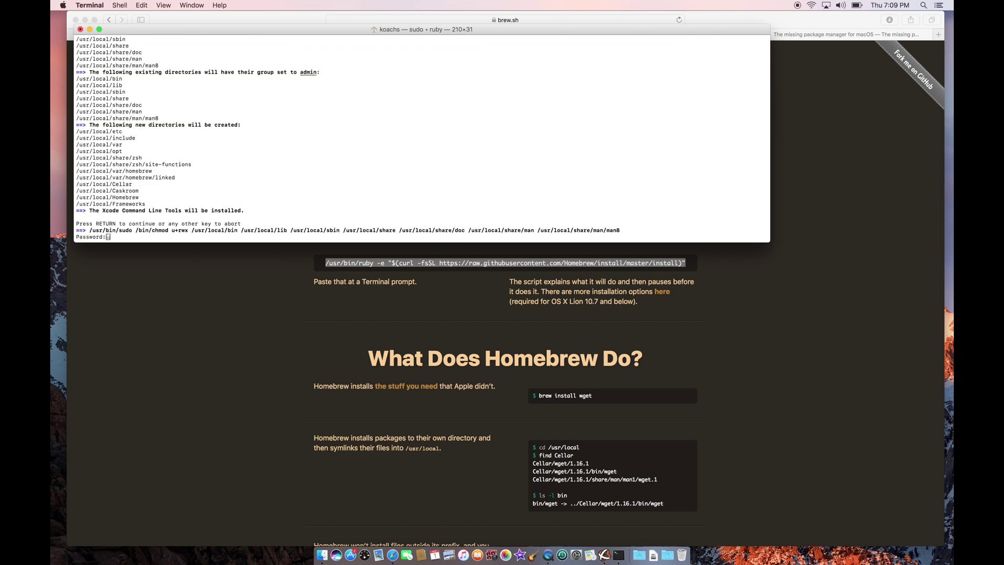
pyautogui.press('Return')
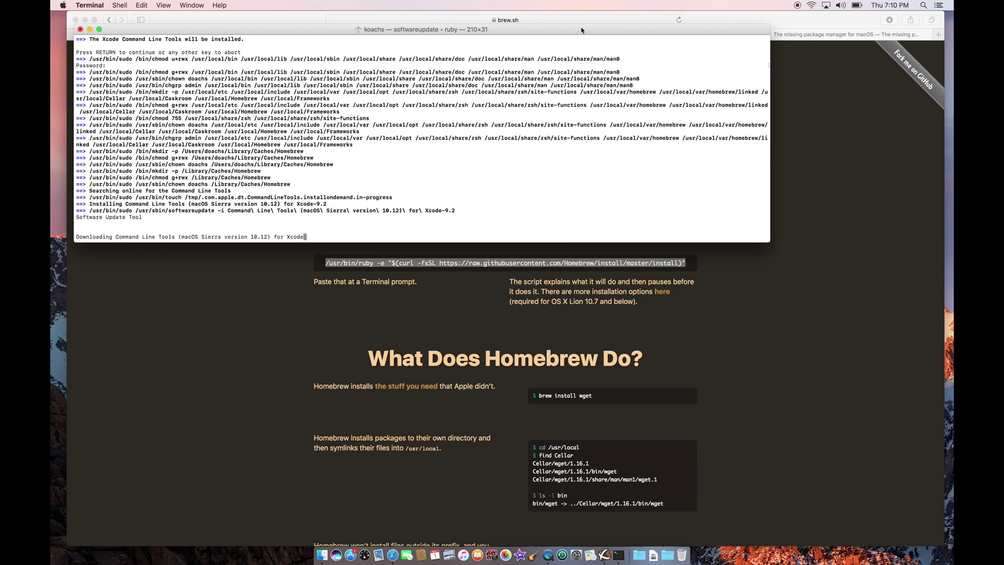
pyautogui.moveTo(582, 30); pyautogui.dragTo(566, 48)
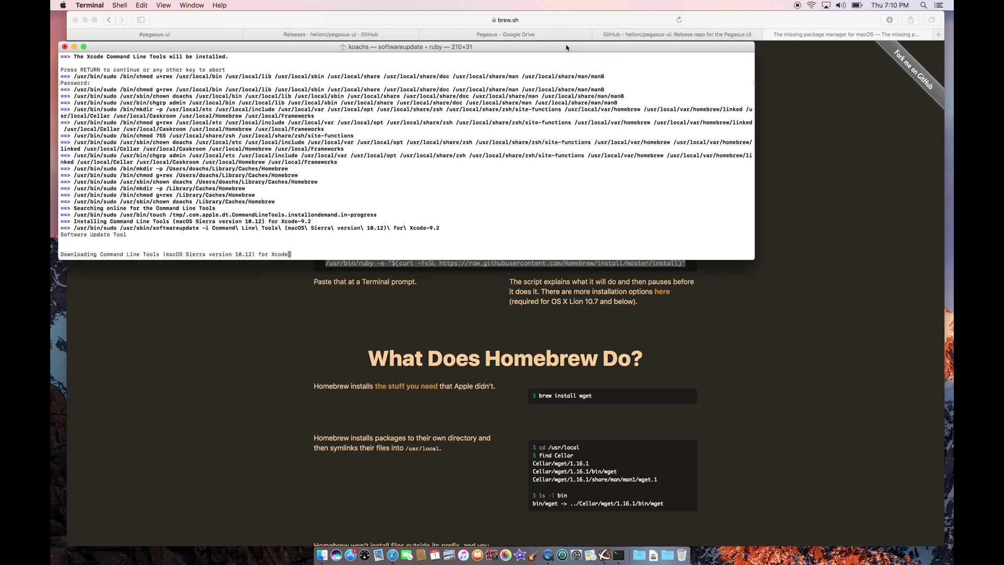
# Close the Homebrew tab and scroll the pegasus-ui README back to the top.
pyautogui.click(833, 160)
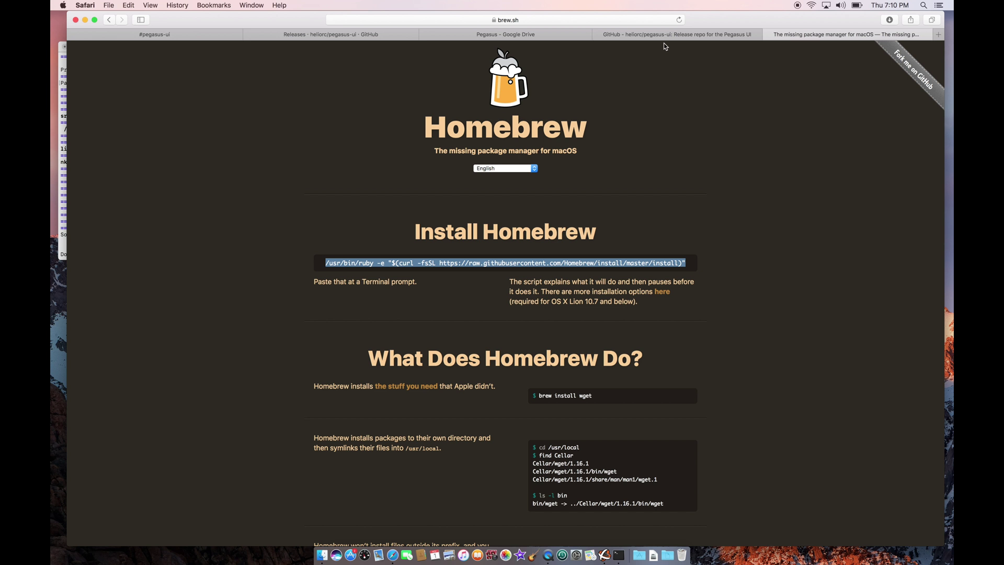
pyautogui.click(769, 34)
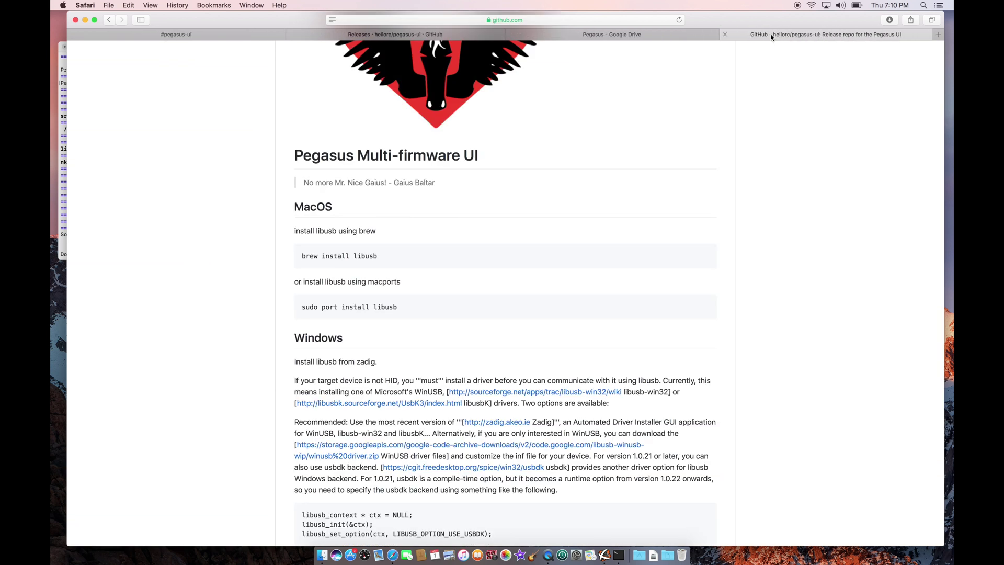
pyautogui.scroll(-5, 788, 211)
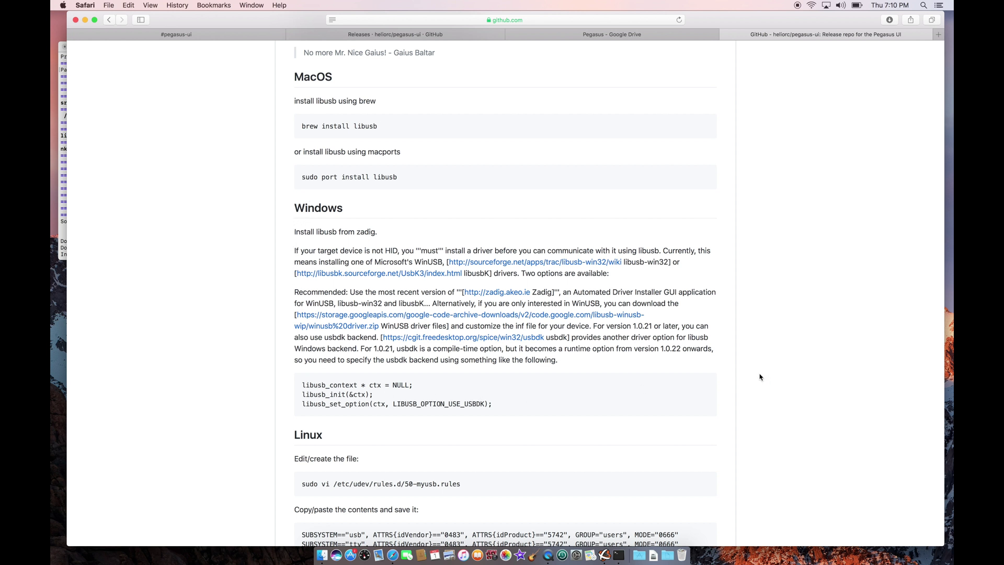
pyautogui.scroll(-1, 759, 377)
pyautogui.scroll(20, 760, 377)
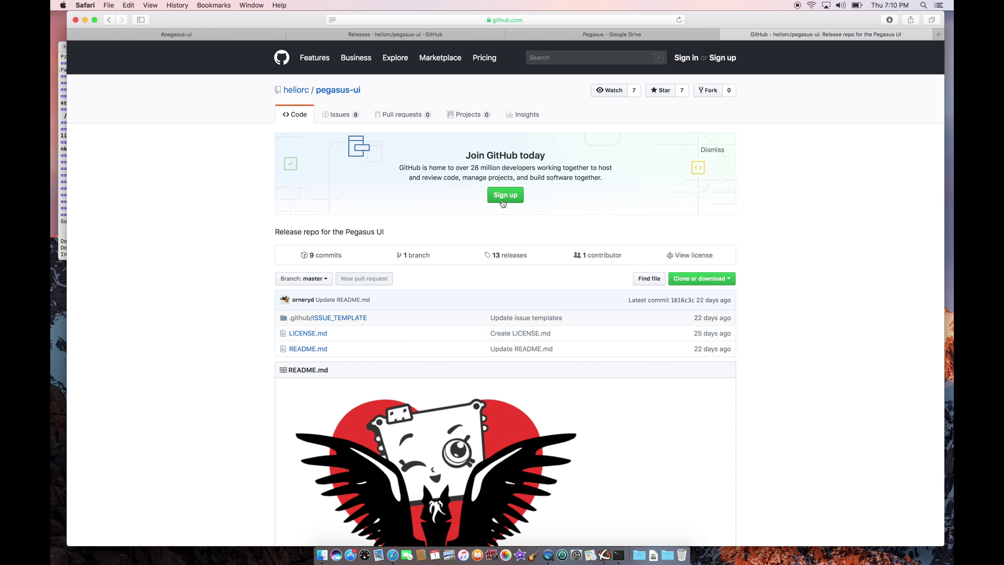
# Switch to the Discord #pegasus-ui channel tab and dismiss the Quick Switcher tip.
pyautogui.click(208, 39)
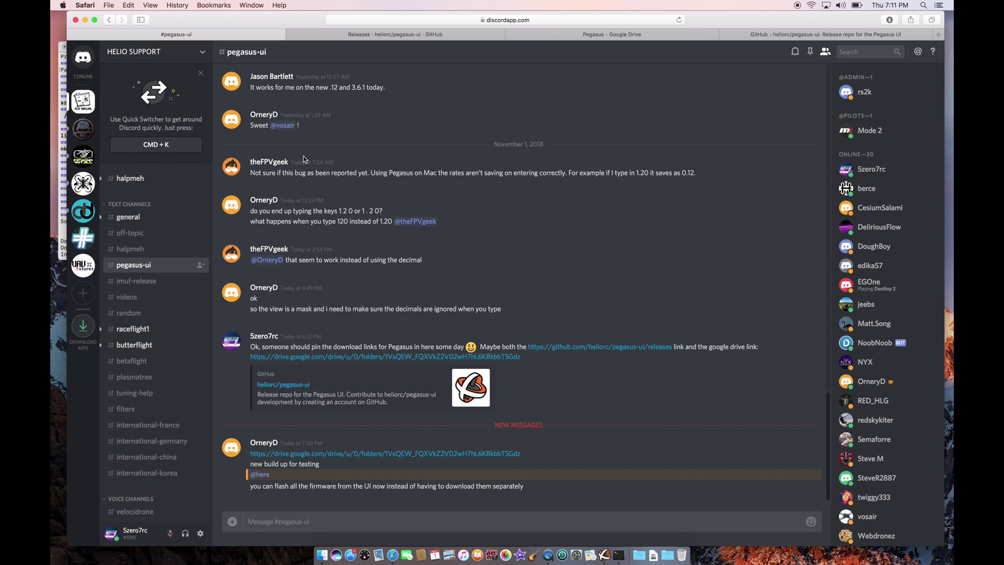
pyautogui.click(490, 19)
pyautogui.click(580, 19)
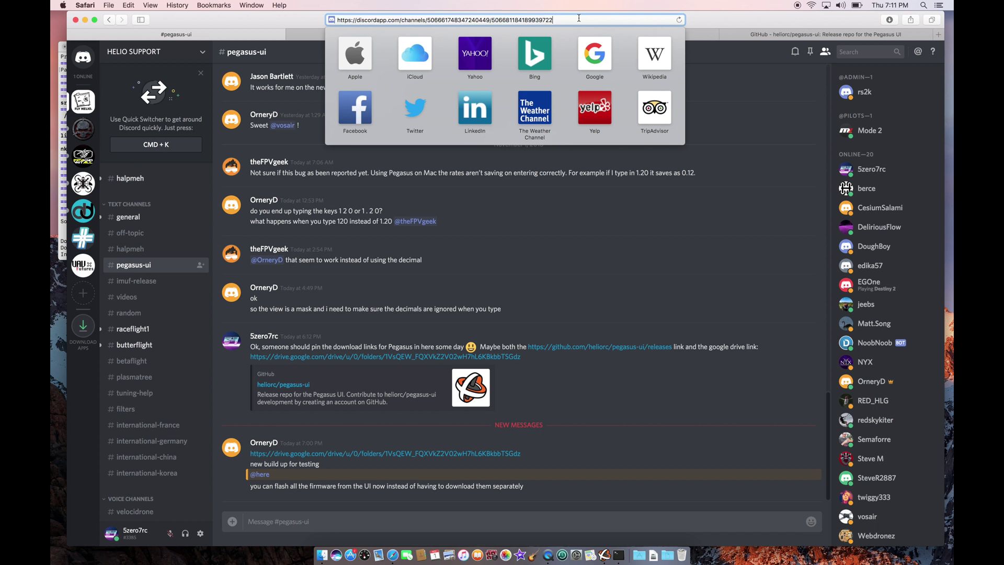
pyautogui.click(597, 276)
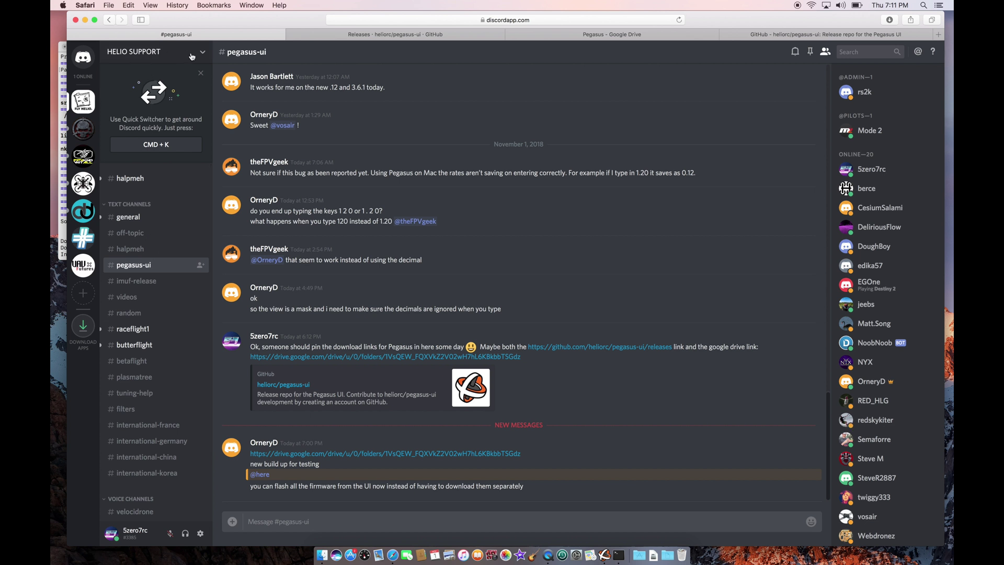
pyautogui.click(201, 77)
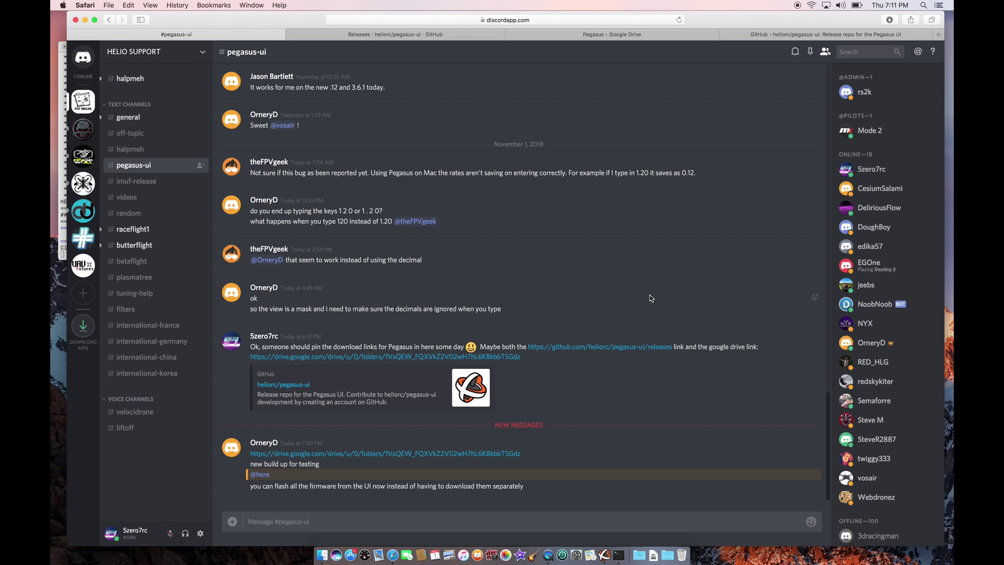
# Open the chat's Pegasus Drive link in list view, compare Drive tabs, and return to Terminal.
pyautogui.click(493, 454)
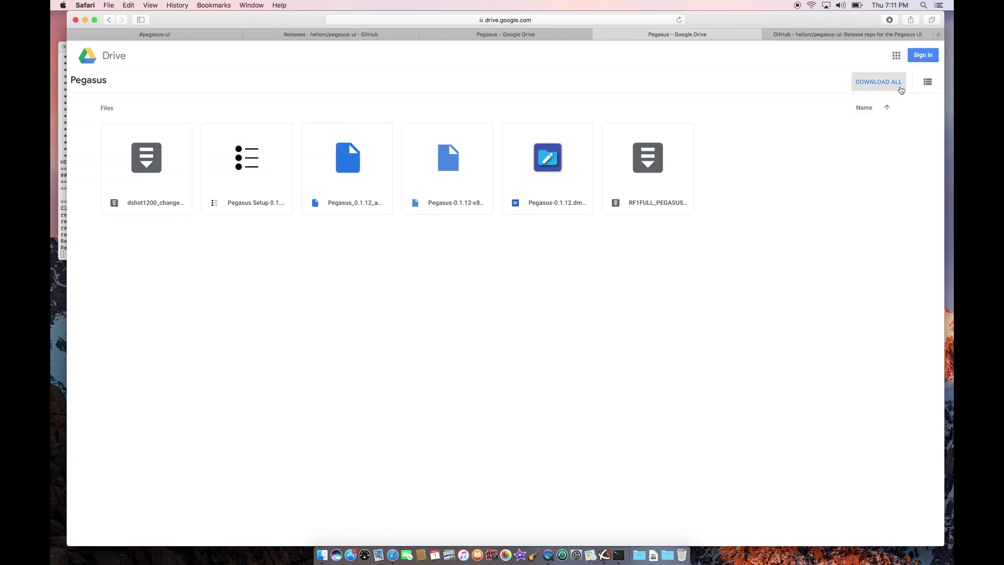
pyautogui.click(928, 81)
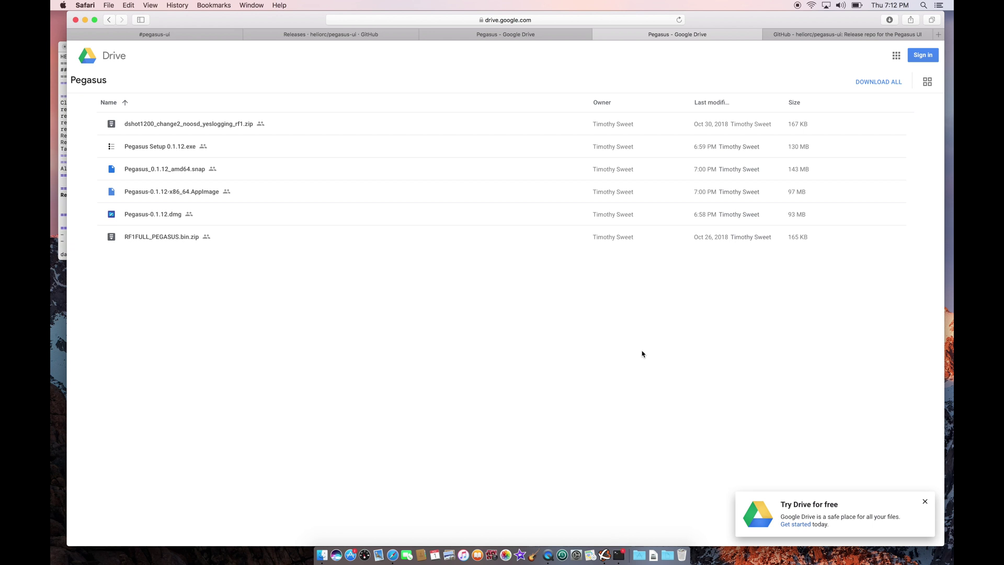
pyautogui.click(836, 34)
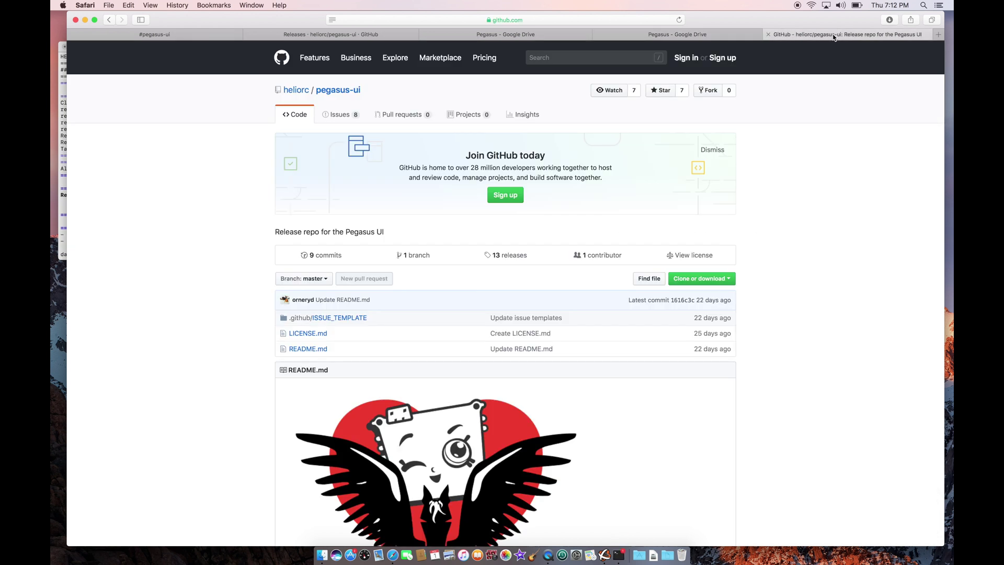
pyautogui.click(530, 32)
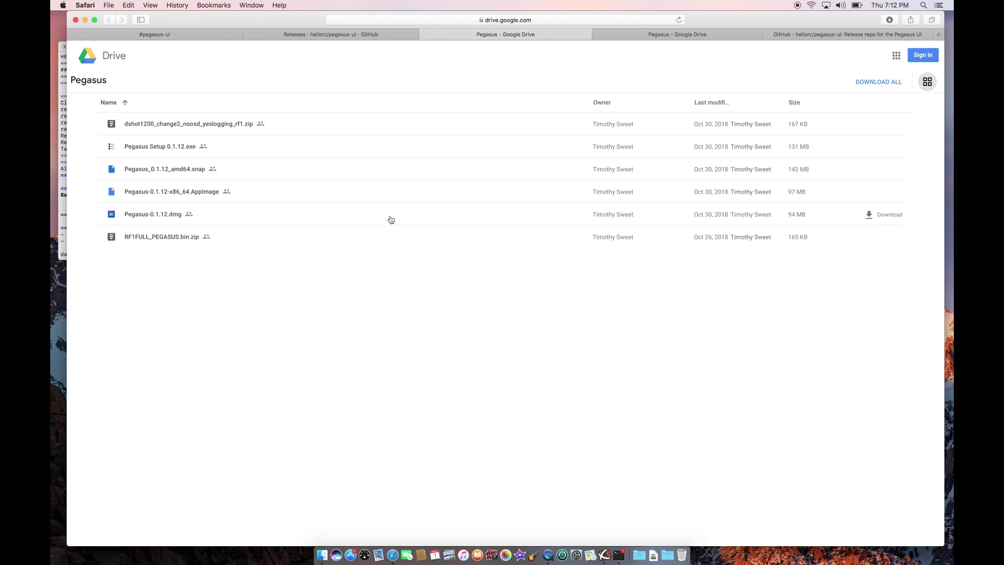
pyautogui.click(698, 35)
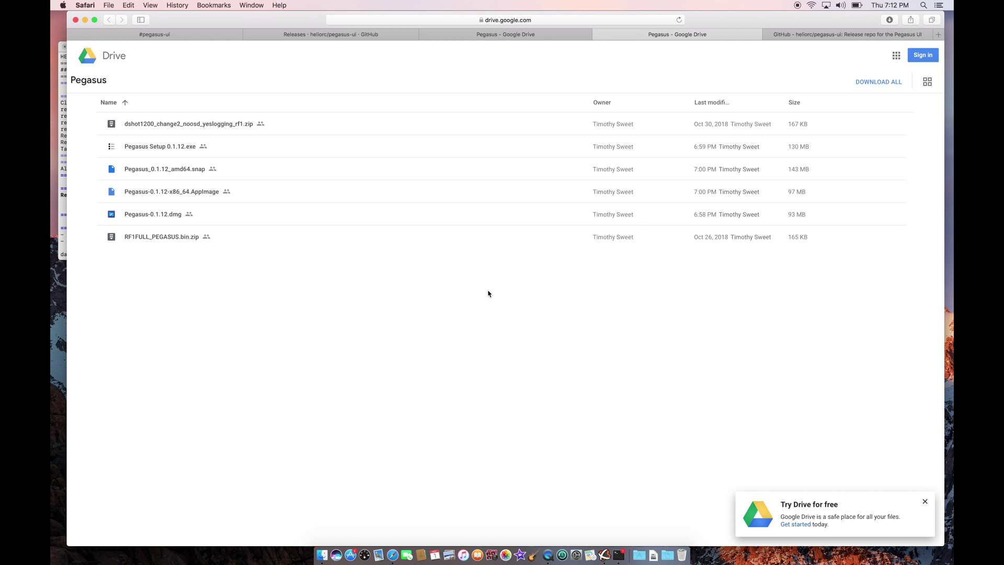
pyautogui.click(619, 555)
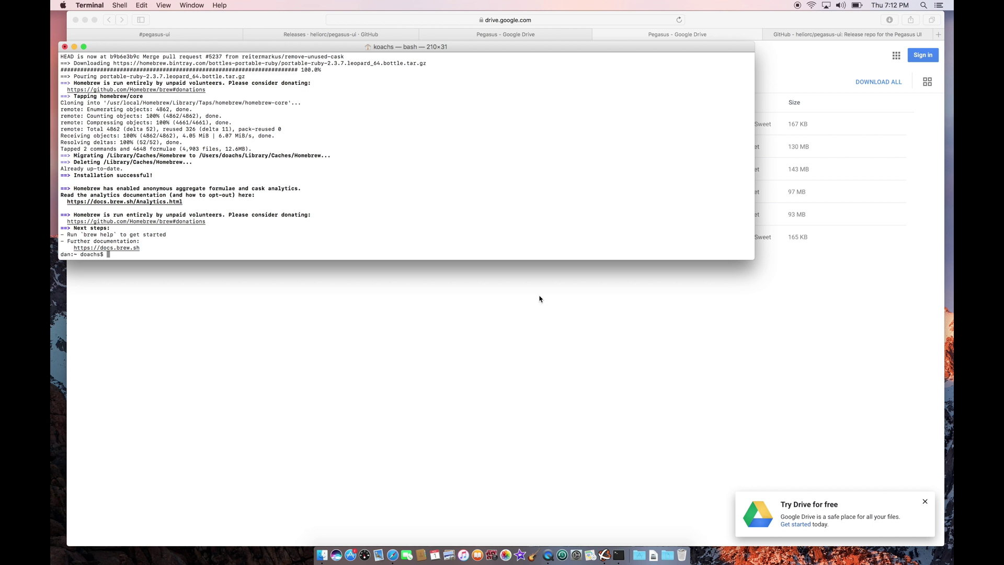
# Select the 'brew install libusb' command in the pegasus-ui GitHub README.
pyautogui.click(634, 343)
pyautogui.click(814, 37)
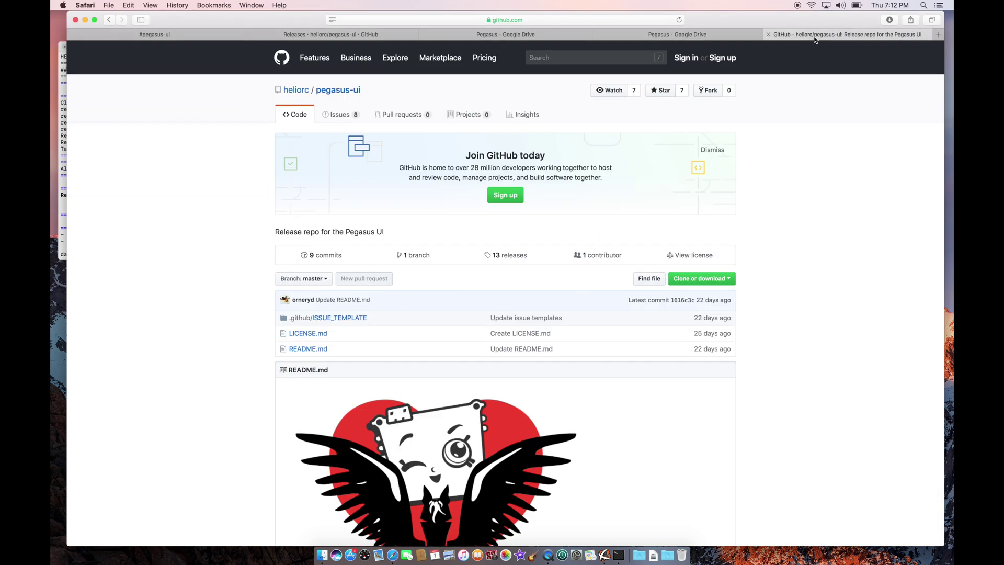
pyautogui.scroll(-10, 820, 235)
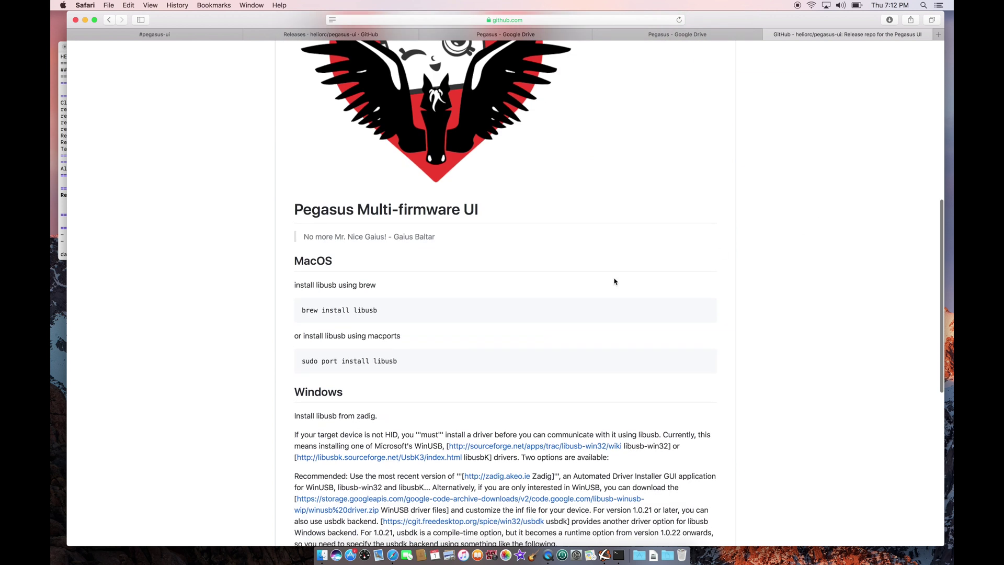
pyautogui.tripleClick(338, 310)
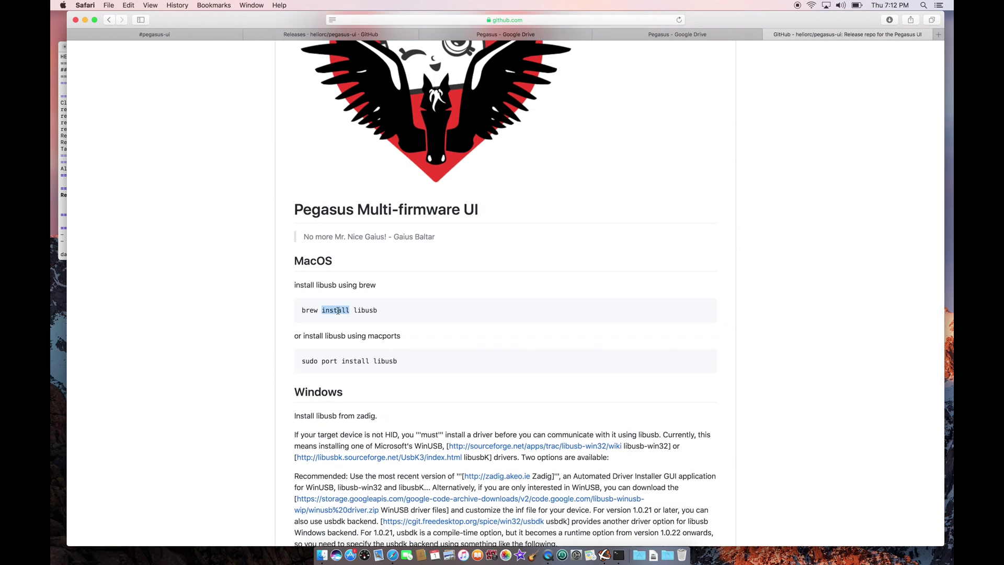
pyautogui.click(356, 310)
pyautogui.moveTo(301, 310); pyautogui.dragTo(378, 311)
# Run 'brew install libusb' in Terminal, then return to the README in Safari.
pyautogui.press('super+c')
pyautogui.click(63, 222)
pyautogui.press('super+v')
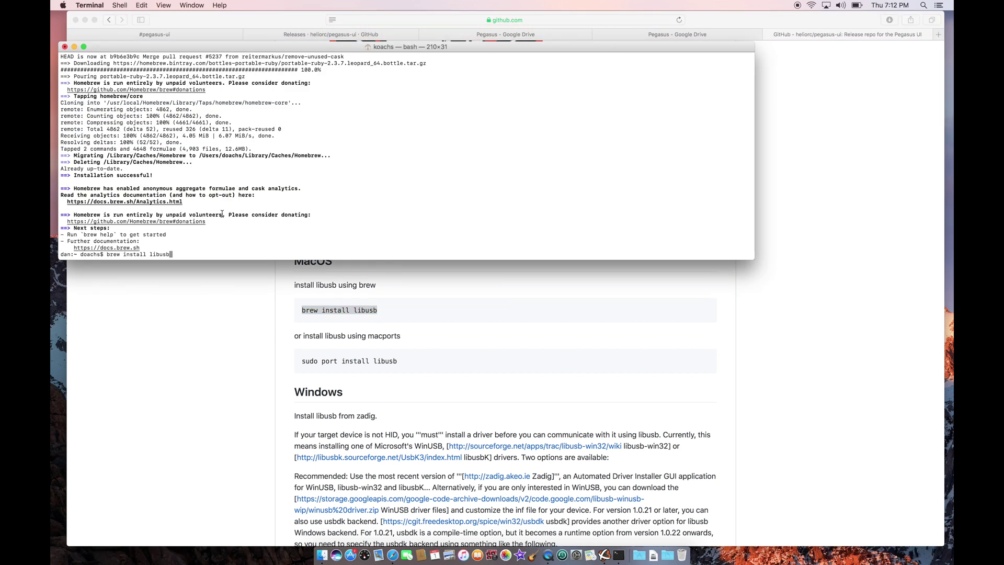
pyautogui.press('Return')
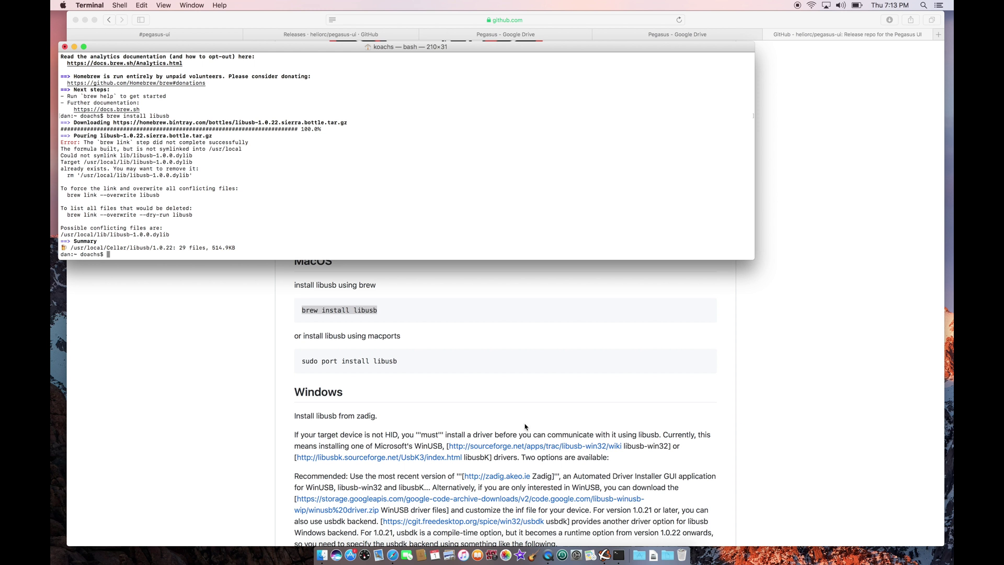
pyautogui.click(804, 330)
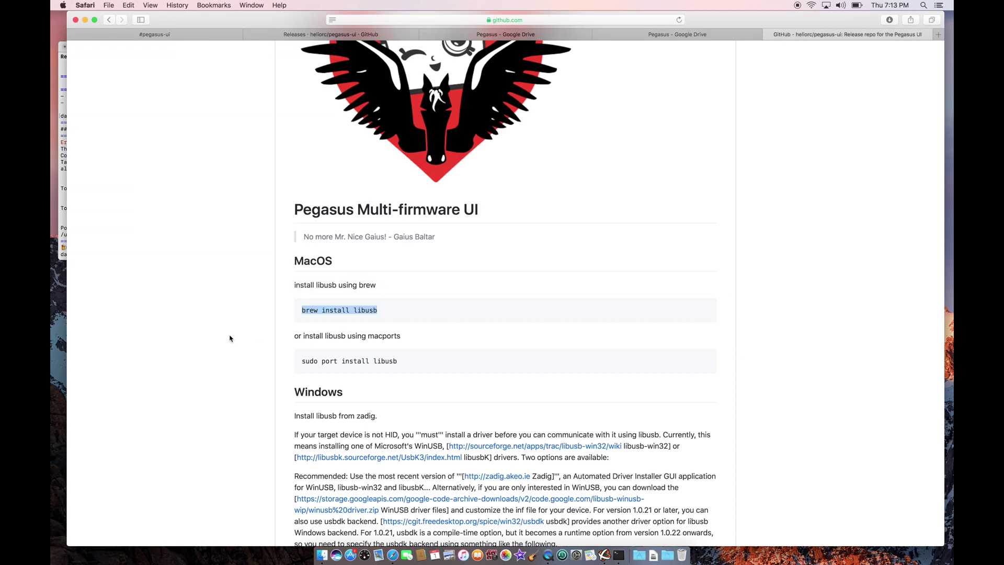
# Quit the old running version of Pegasus.
pyautogui.click(604, 554)
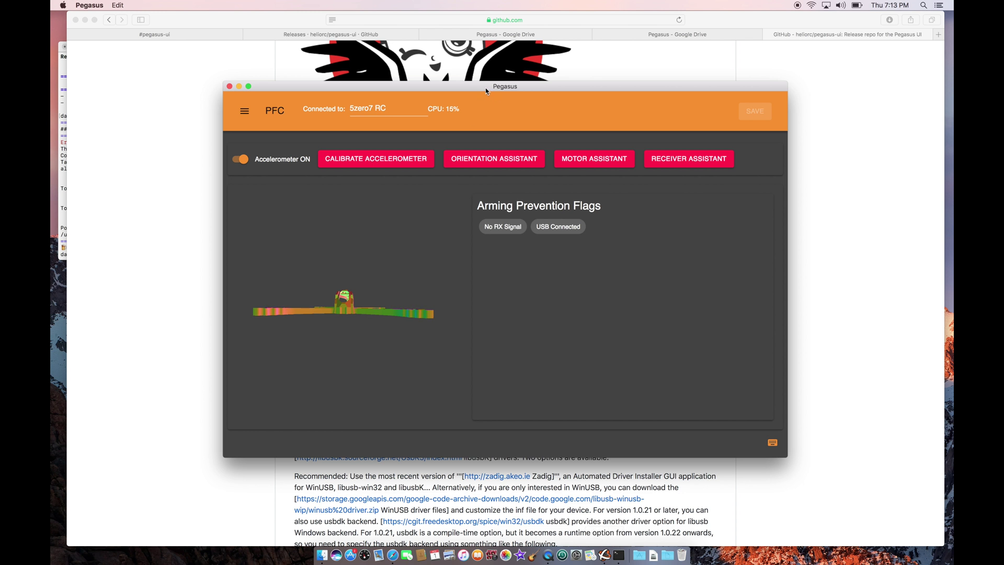
pyautogui.moveTo(485, 91); pyautogui.dragTo(466, 89)
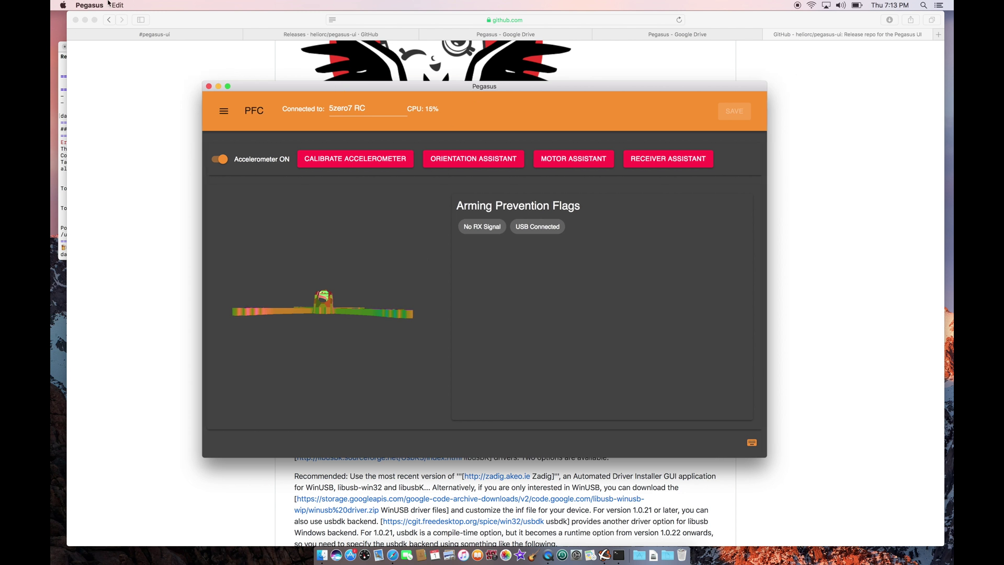
pyautogui.click(88, 5)
pyautogui.click(92, 29)
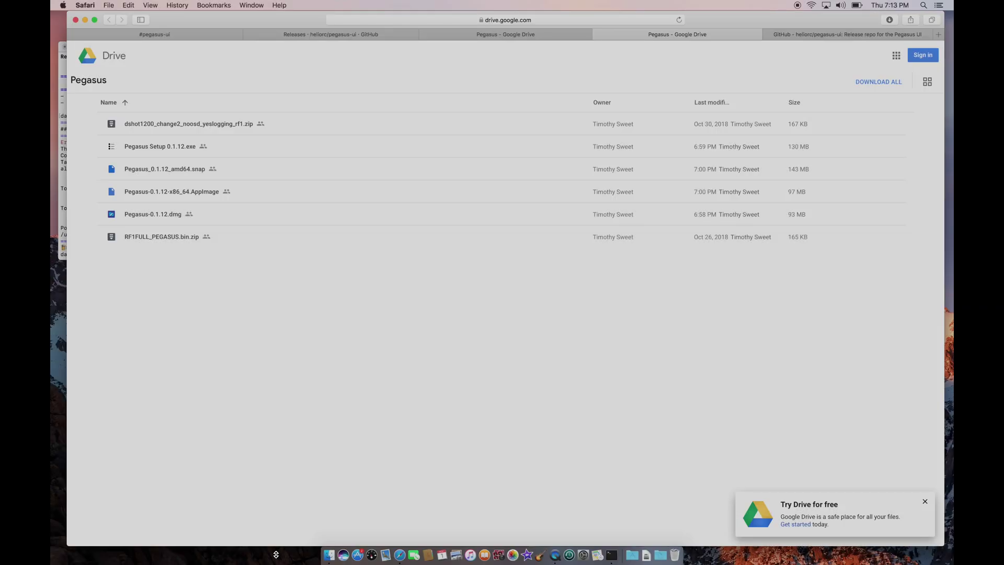
# Download Pegasus-0.1.12.dmg from Google Drive and open it from Downloads.
pyautogui.moveTo(749, 195)
pyautogui.moveTo(872, 220)
pyautogui.click(879, 219)
pyautogui.click(661, 559)
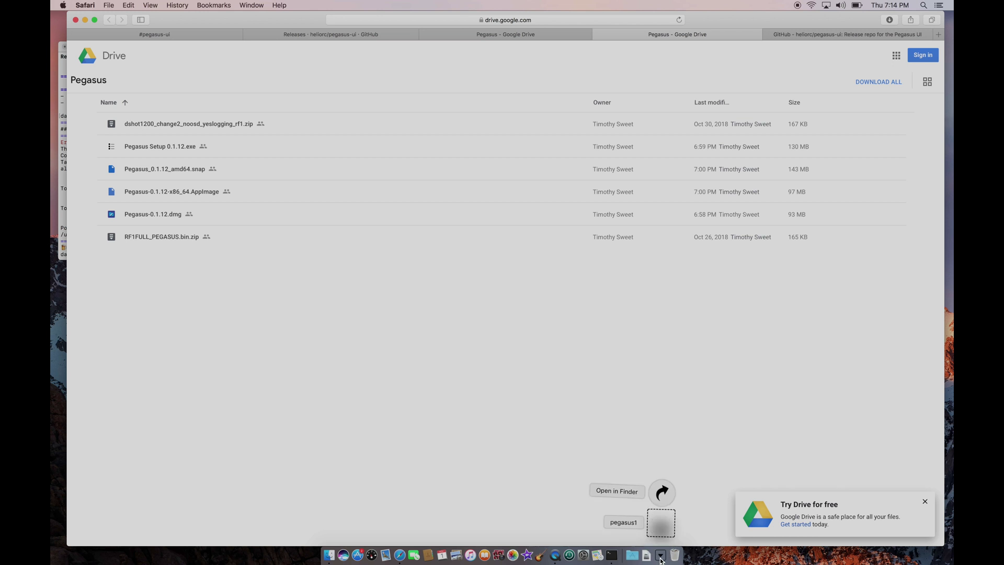
pyautogui.click(648, 559)
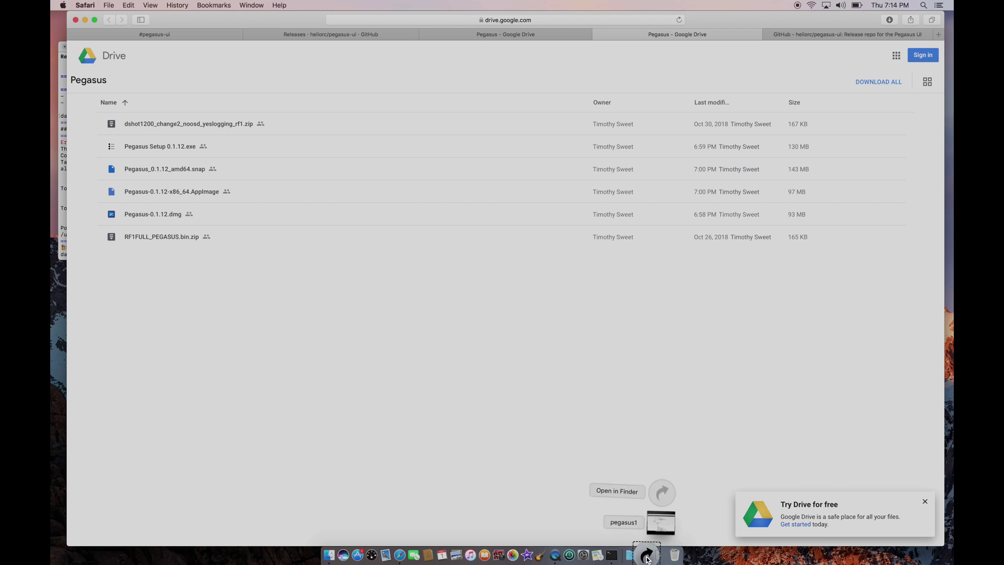
pyautogui.click(647, 524)
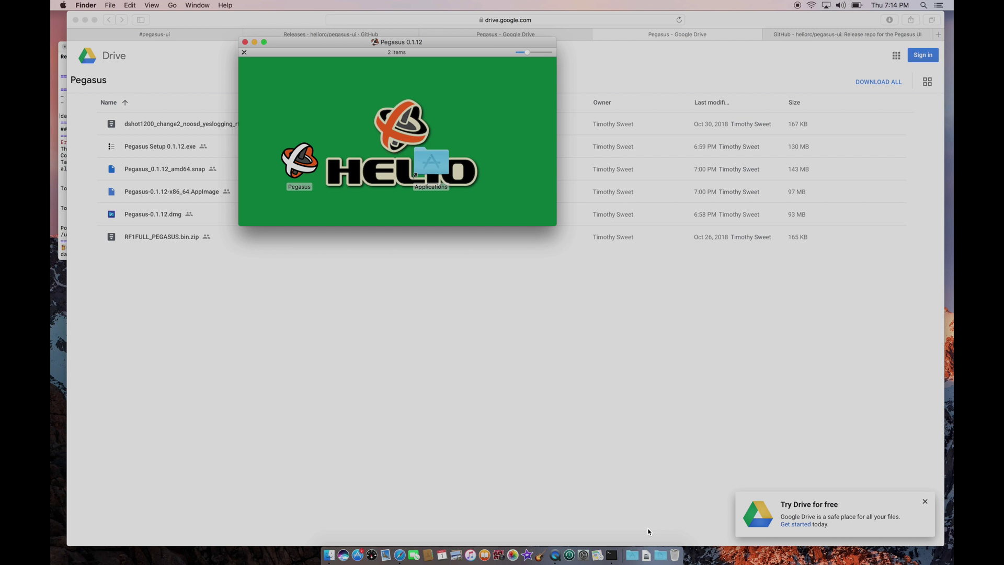
# Replace the old Pegasus in Applications with the new copy, entering the admin username and password.
pyautogui.moveTo(301, 159); pyautogui.dragTo(437, 155)
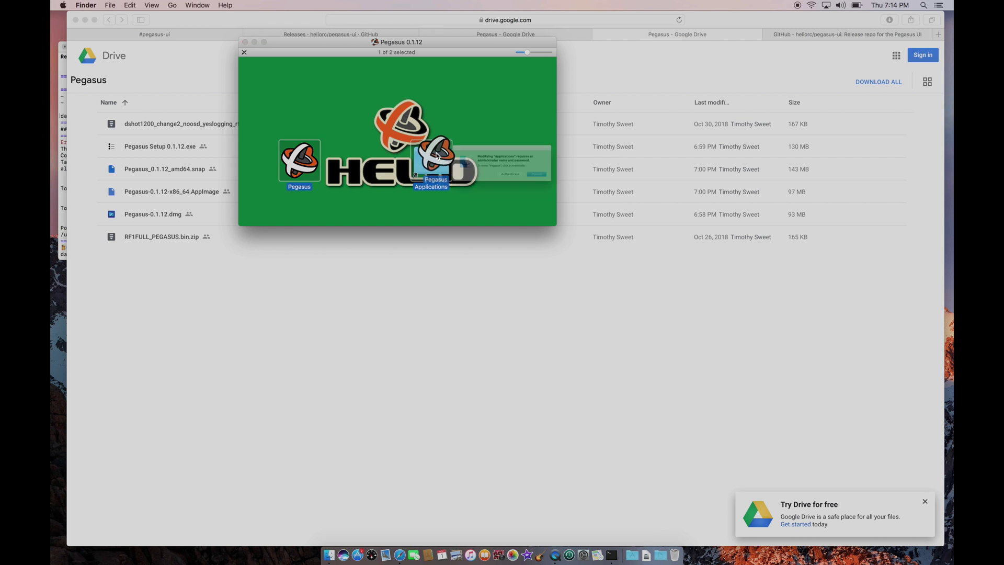
pyautogui.click(519, 184)
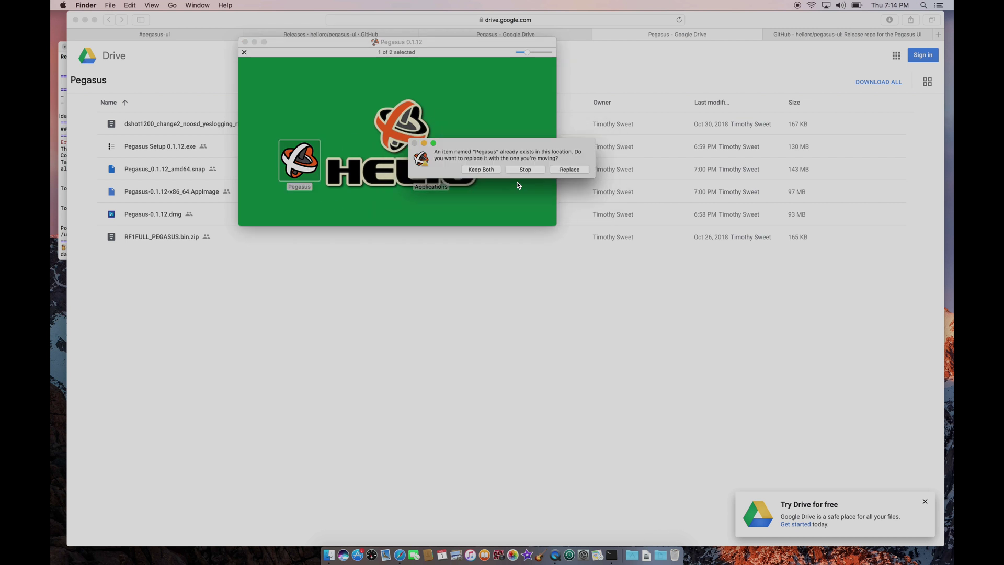
pyautogui.click(564, 170)
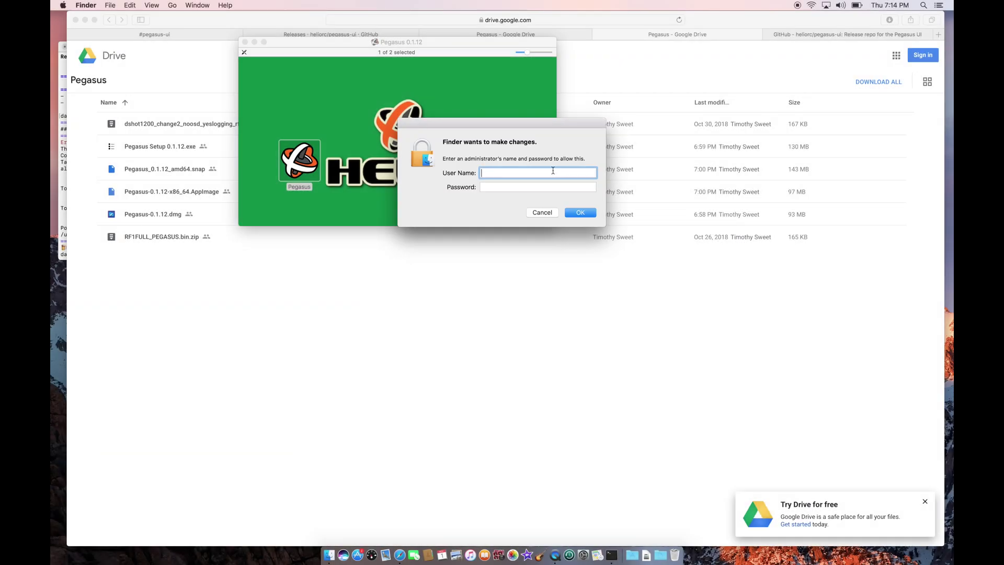
pyautogui.write('doachs')
pyautogui.press('Tab')
pyautogui.write('****')
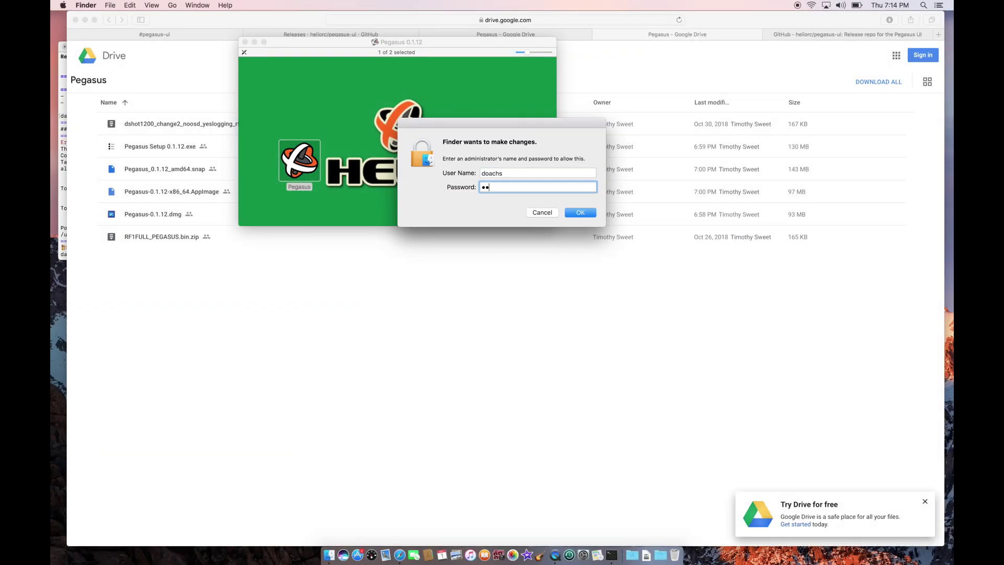
pyautogui.press('Return')
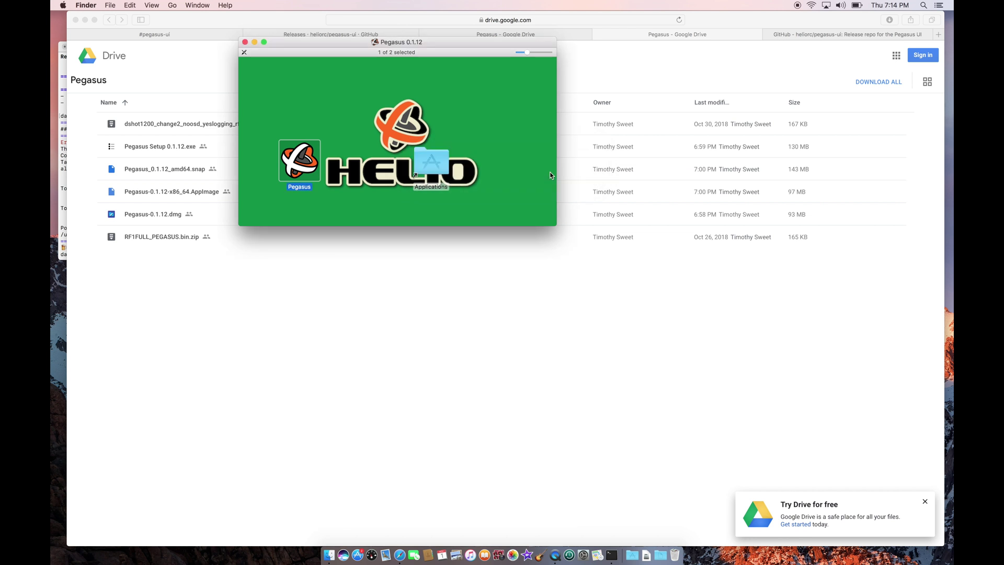
# Launch the newly installed Pegasus from the Applications folder.
pyautogui.doubleClick(444, 160)
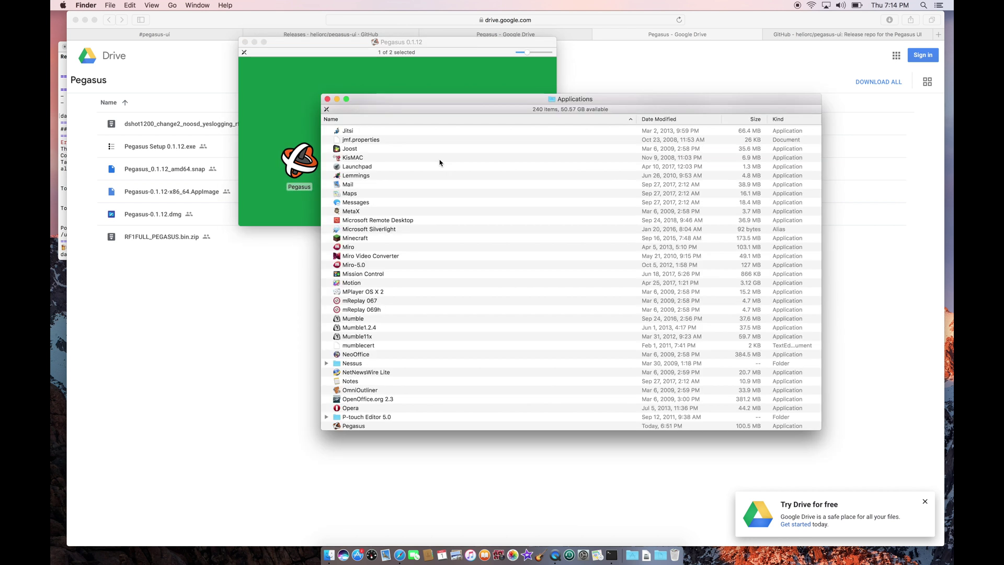
pyautogui.click(370, 426)
pyautogui.scroll(-5, 372, 426)
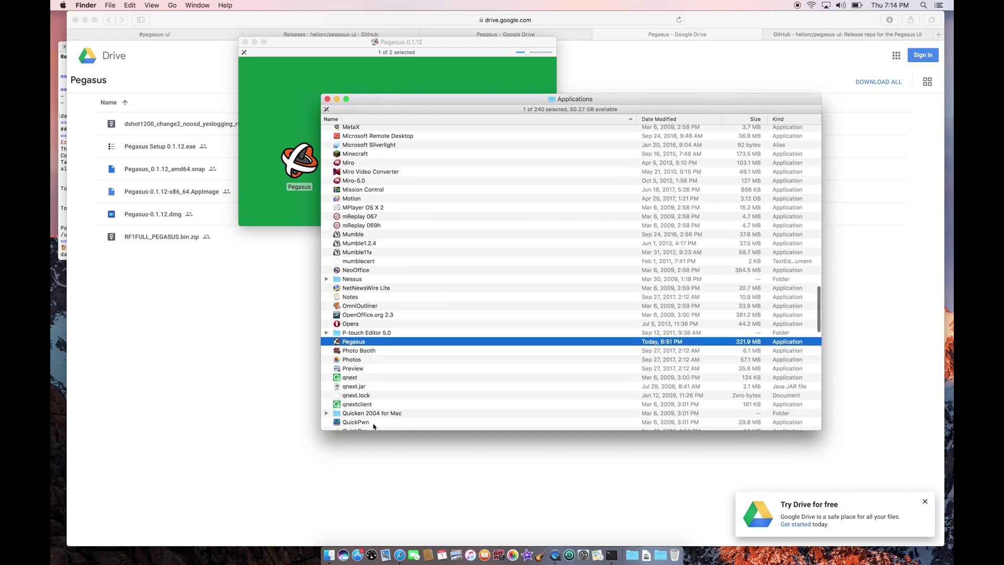
pyautogui.doubleClick(375, 340)
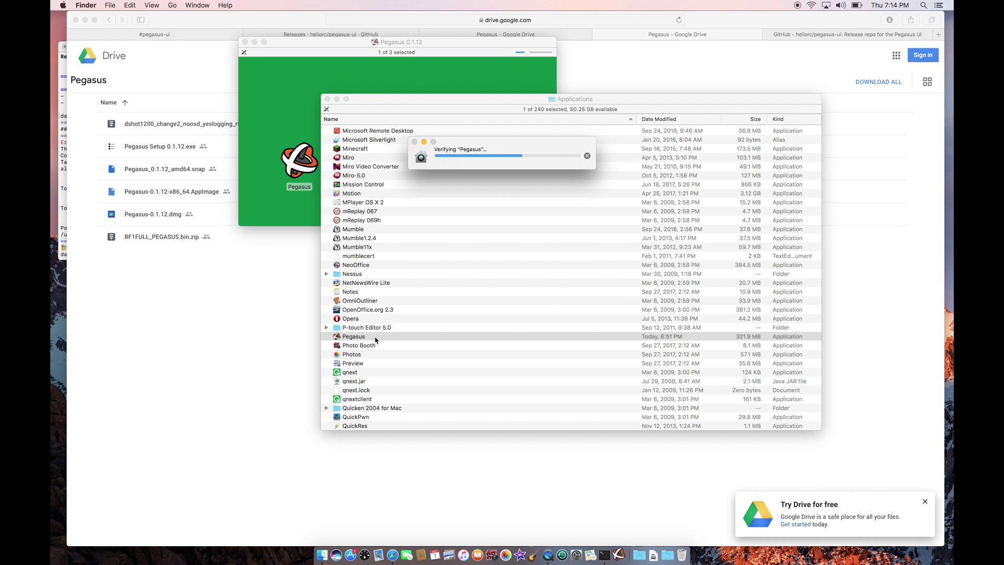
# Allow the downloaded Pegasus to open, reposition its window, then bring up #pegasus-ui in Safari.
pyautogui.click(582, 189)
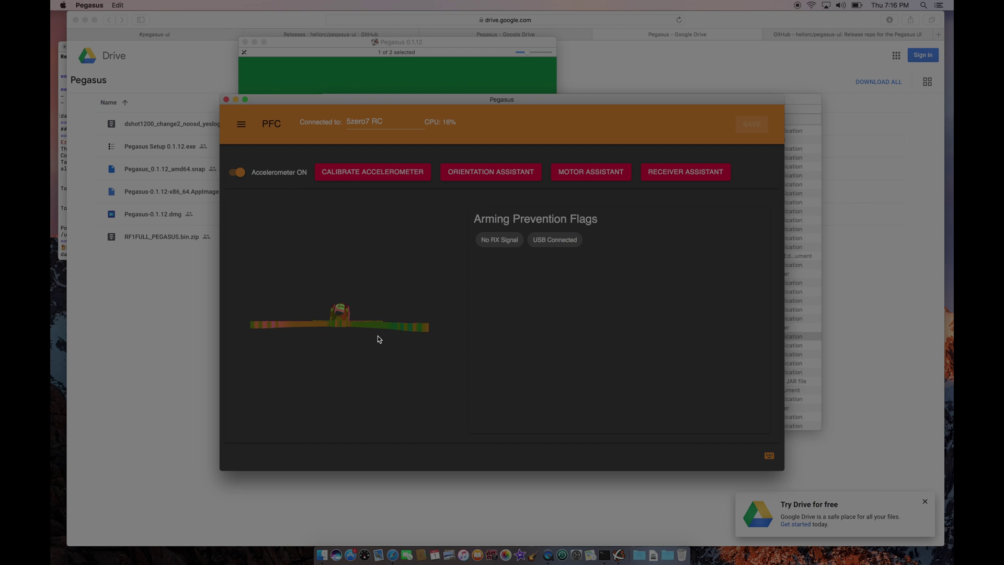
pyautogui.moveTo(536, 103); pyautogui.dragTo(547, 122)
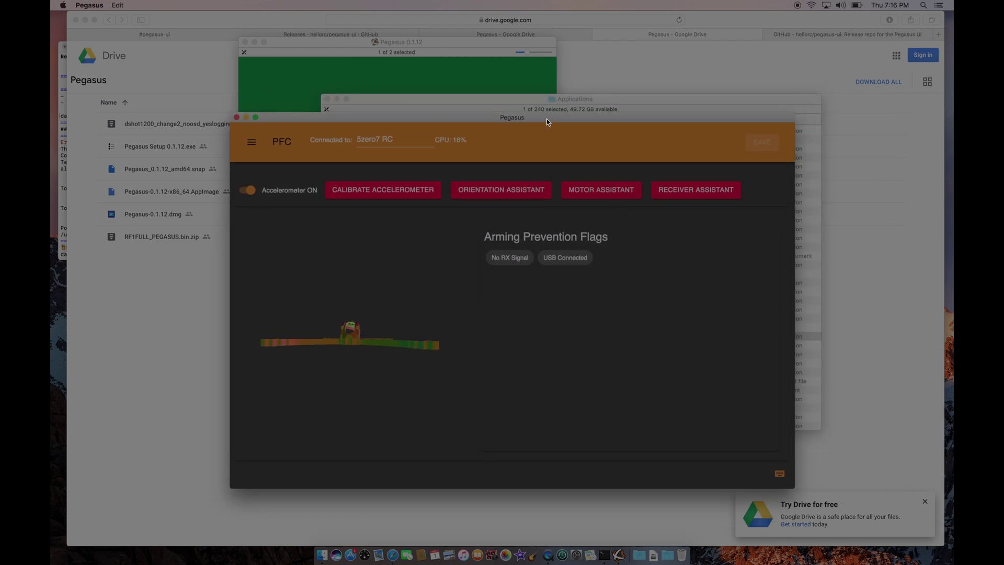
pyautogui.press('F2')
pyautogui.press('F2')
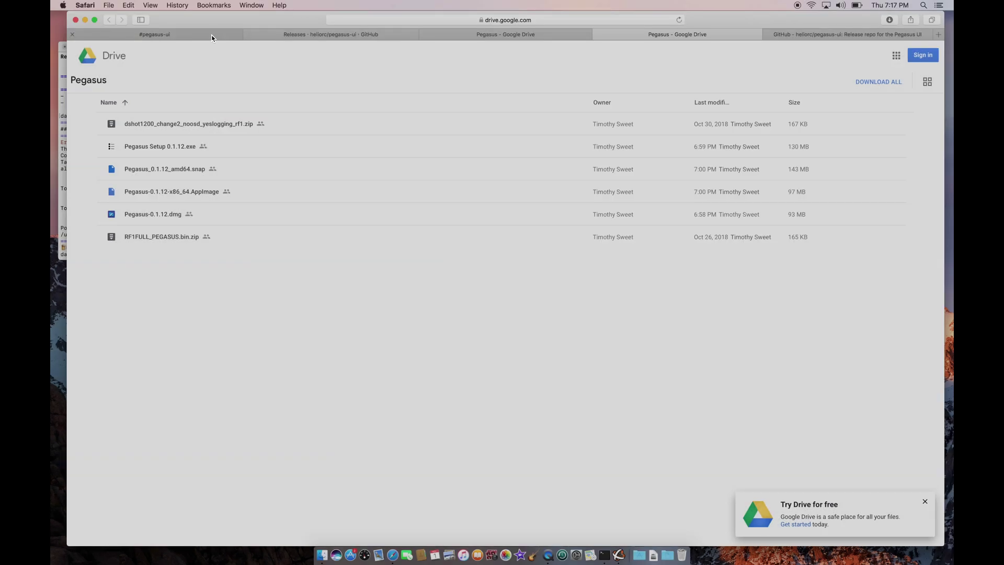
pyautogui.click(212, 37)
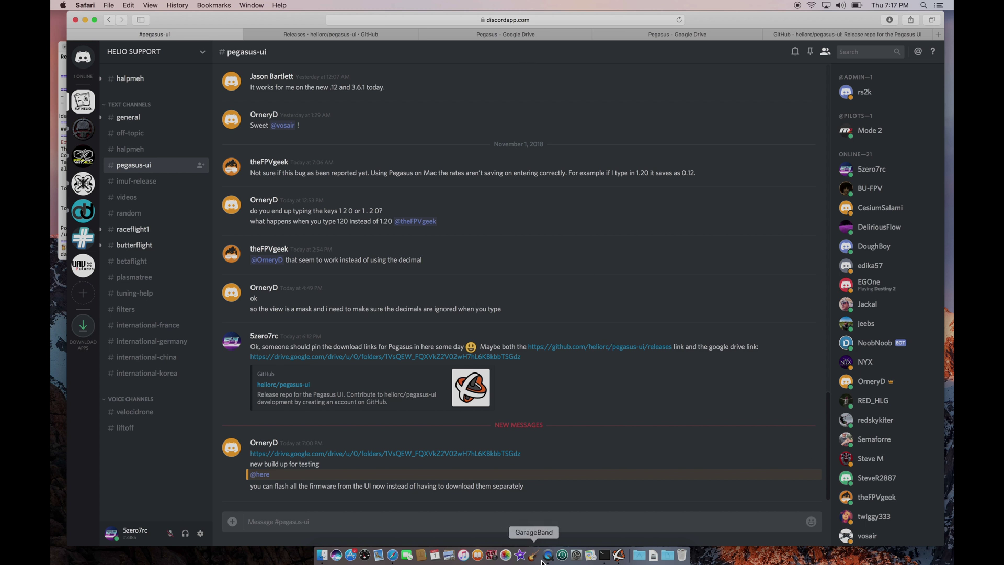
# Bring the Pegasus window back in front of the Discord channel.
pyautogui.click(617, 556)
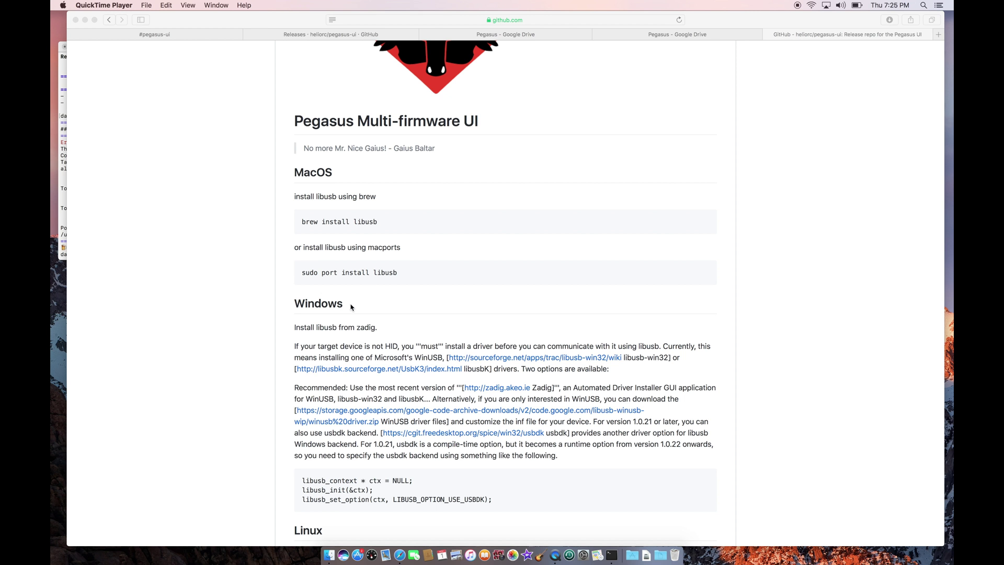
# Relaunch Pegasus from Applications and clear the partly typed CLI command.
pyautogui.click(328, 555)
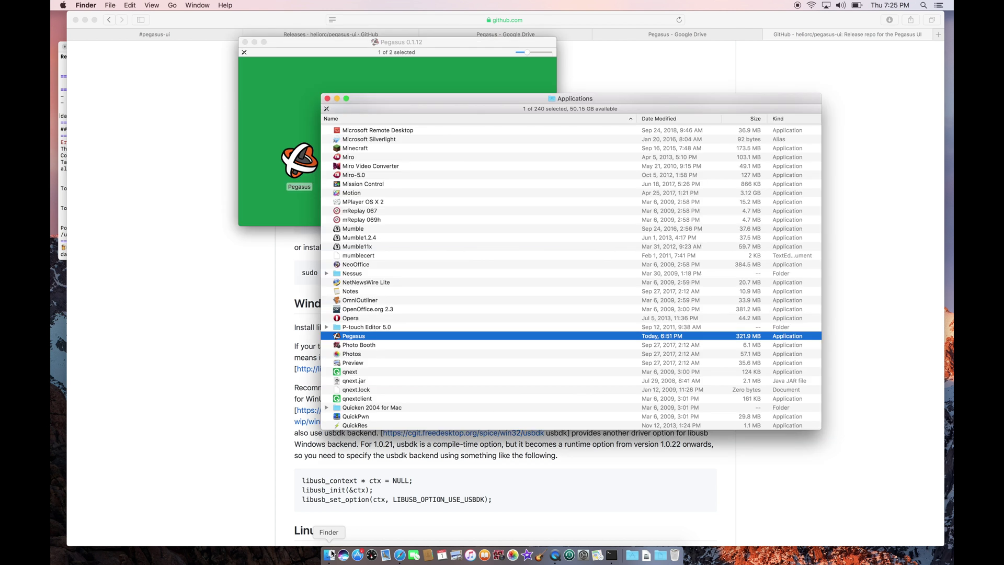
pyautogui.doubleClick(362, 338)
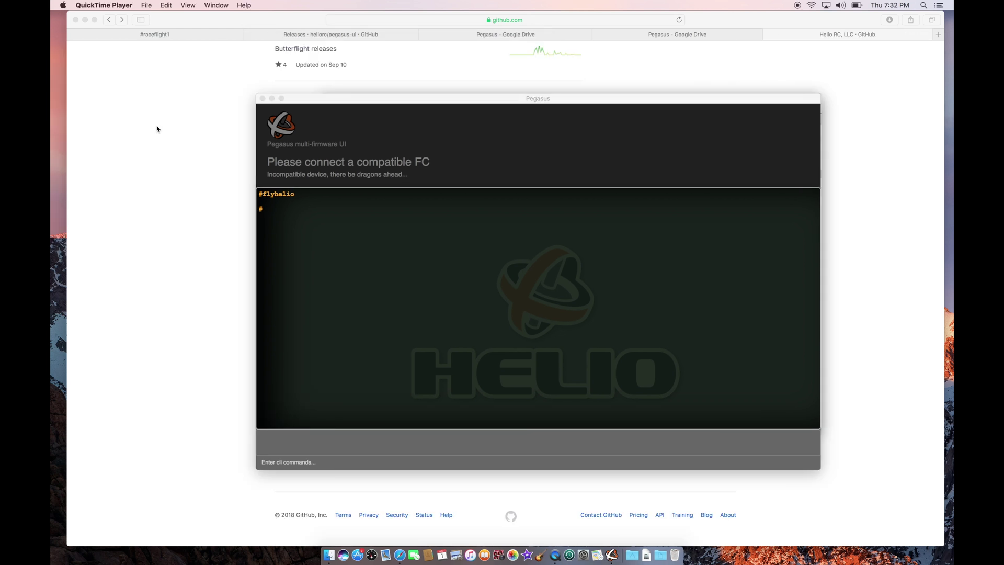
pyautogui.click(337, 445)
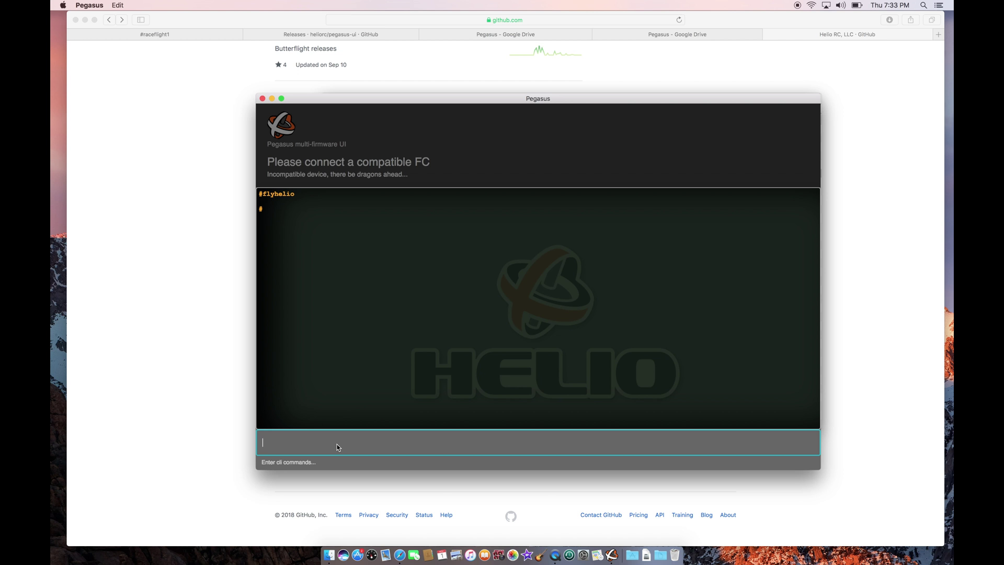
pyautogui.press('BackSpace')
pyautogui.press('BackSpace')
# Quit Pegasus and connect Butterflight Configurator to the board on /dev/cu.usbmodem1411.
pyautogui.click(101, 5)
pyautogui.click(98, 31)
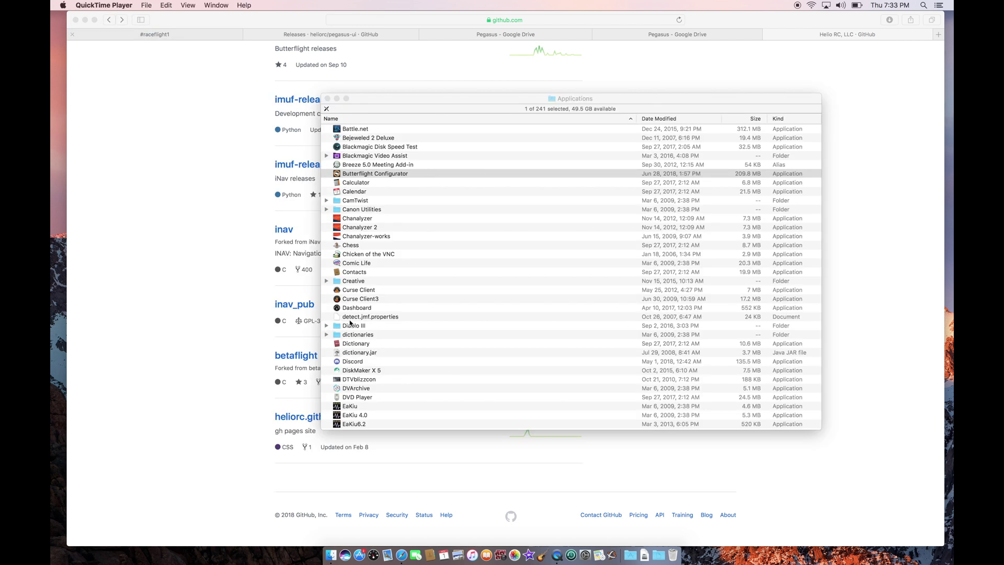
pyautogui.doubleClick(400, 173)
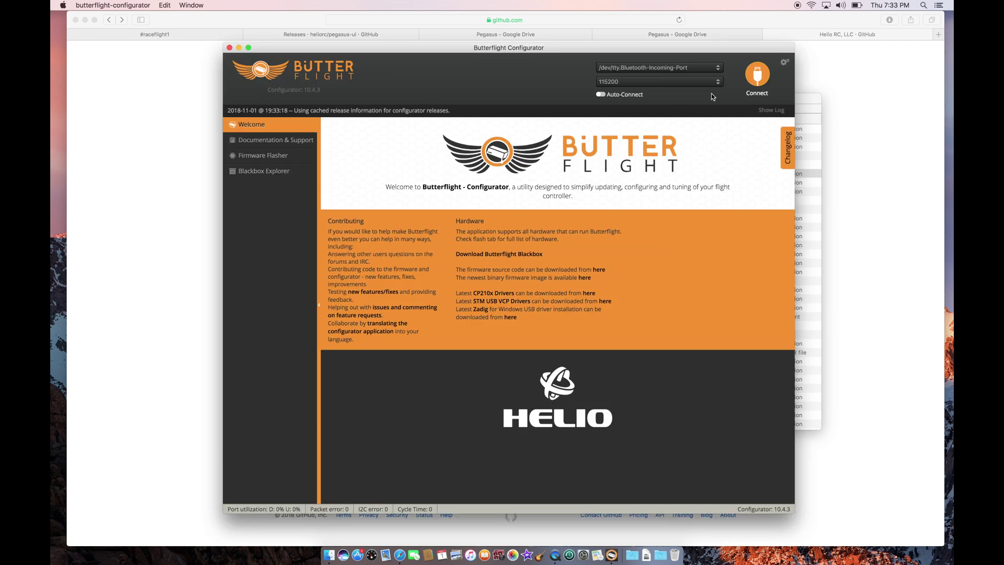
pyautogui.click(700, 66)
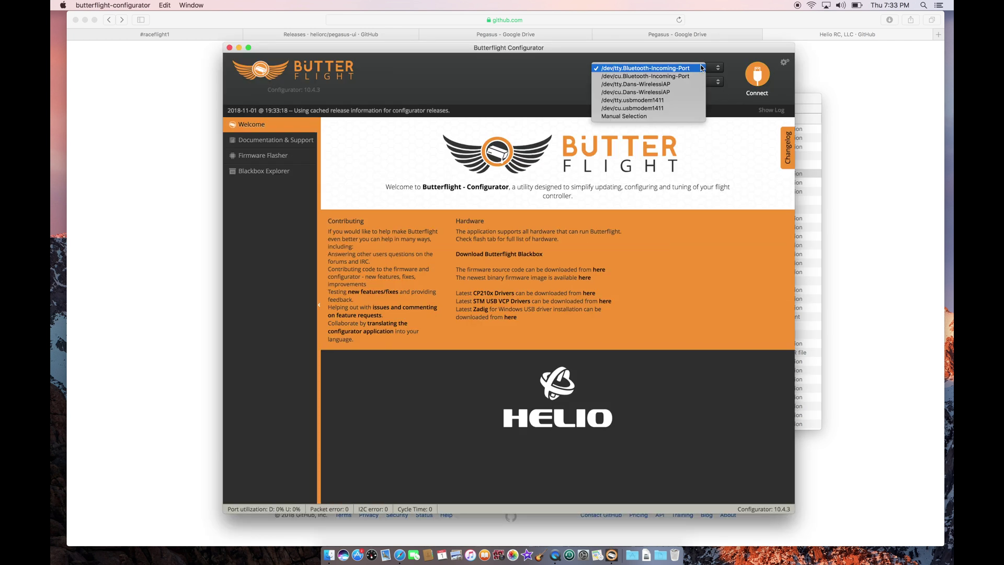
pyautogui.click(680, 107)
pyautogui.click(760, 81)
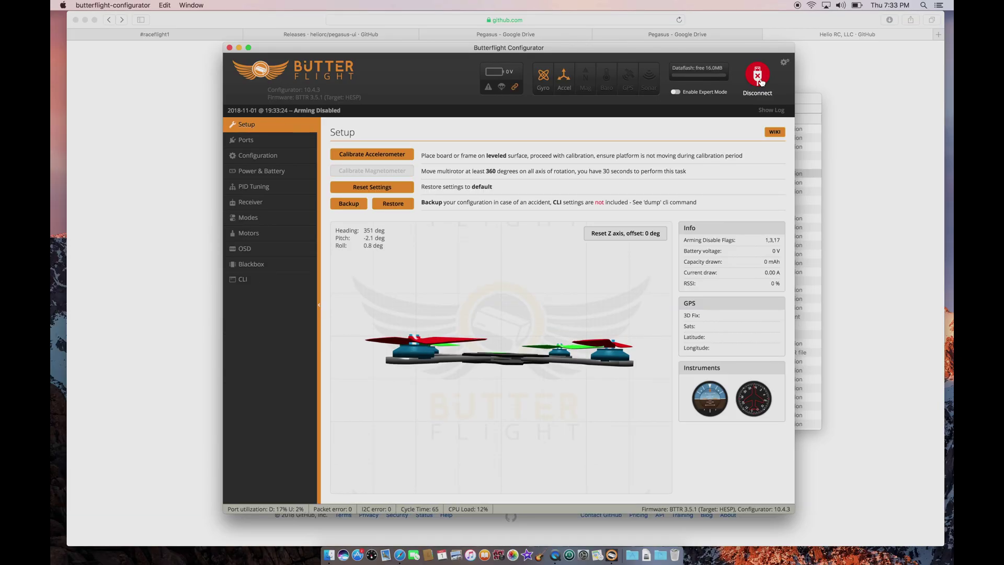
# In the configurator CLI, run 'version', then 'bl' to reboot into DFU mode.
pyautogui.click(277, 279)
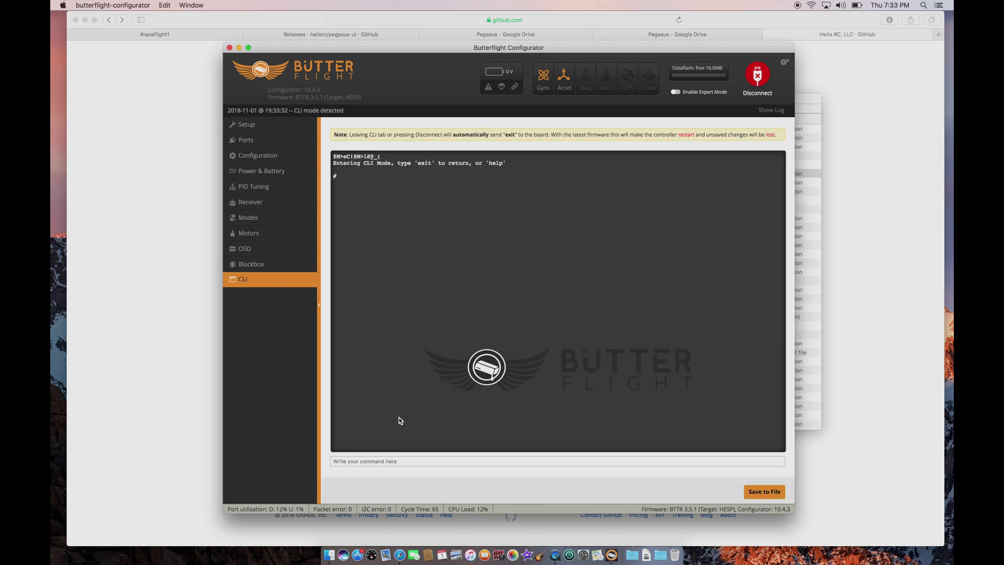
pyautogui.click(394, 461)
pyautogui.write('version')
pyautogui.press('Return')
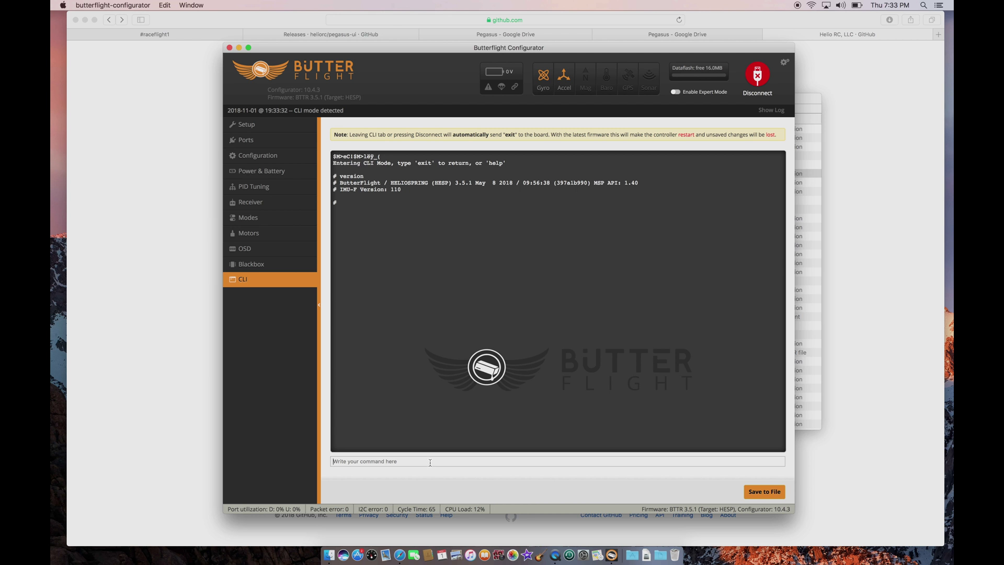
pyautogui.write('bl')
pyautogui.press('Return')
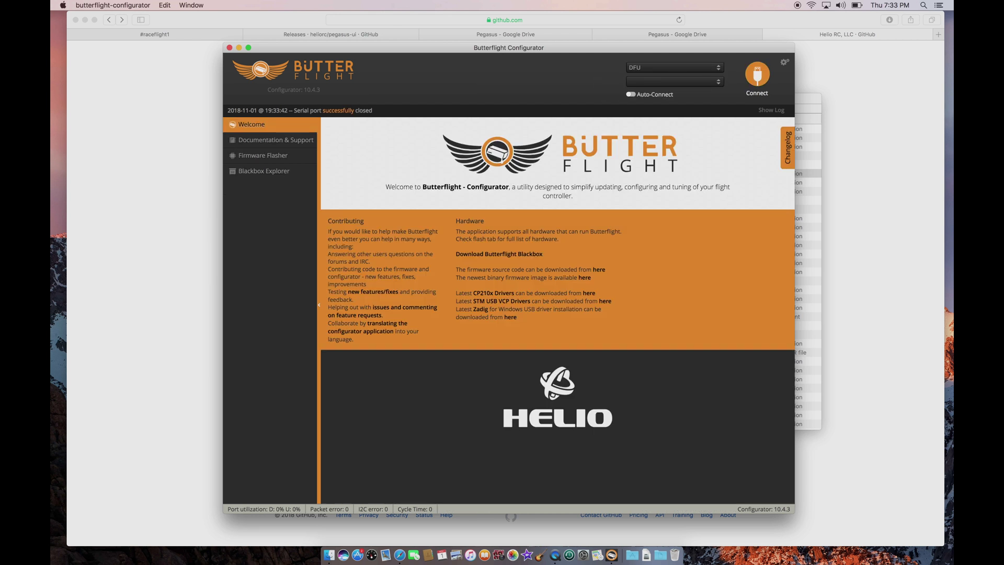
pyautogui.click(127, 5)
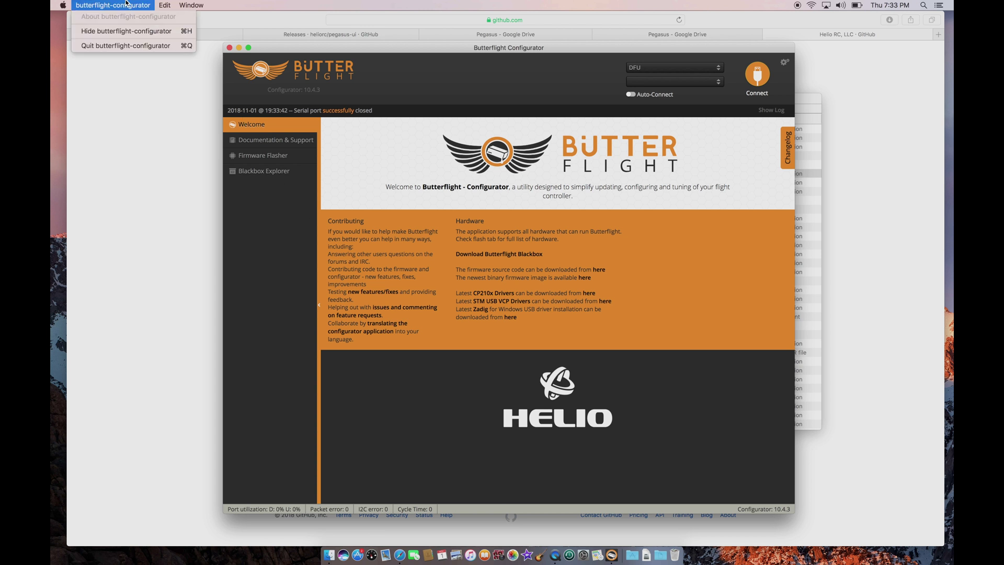
# Quit Butterflight Configurator and launch Pegasus.
pyautogui.click(131, 45)
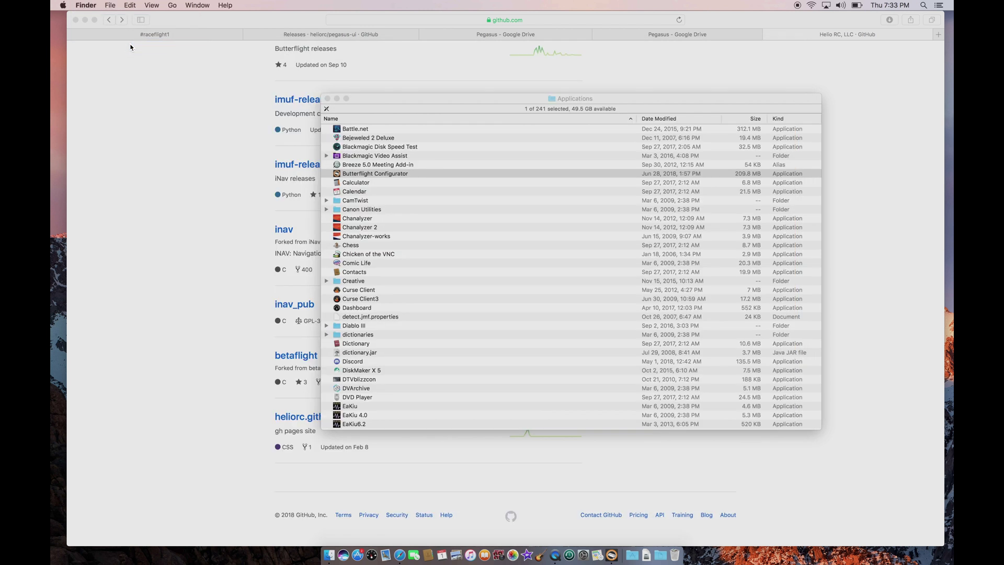
pyautogui.write('peg')
pyautogui.doubleClick(386, 425)
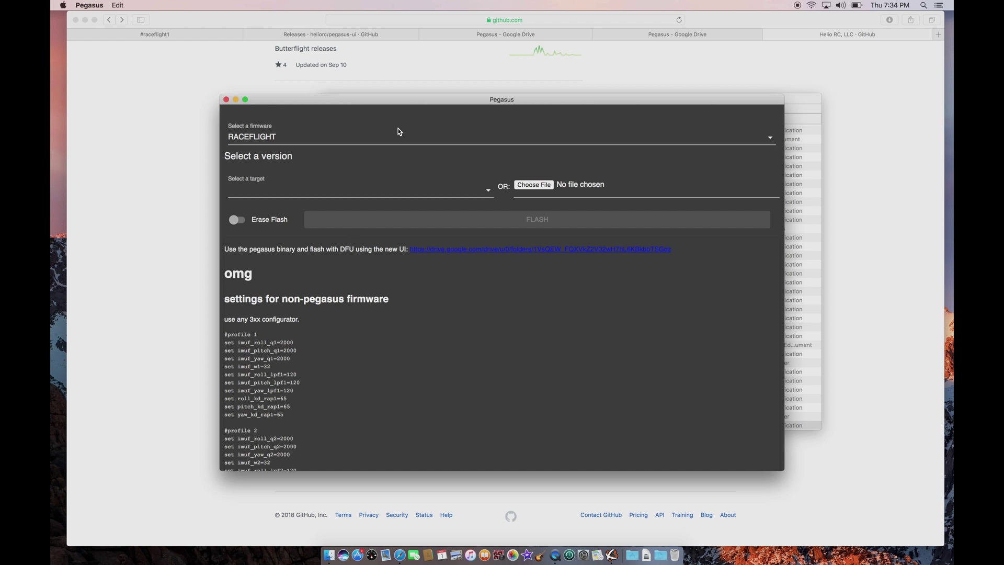
# Choose ButterFlight firmware with HELIOSPRING target and check the firmware version list.
pyautogui.click(767, 140)
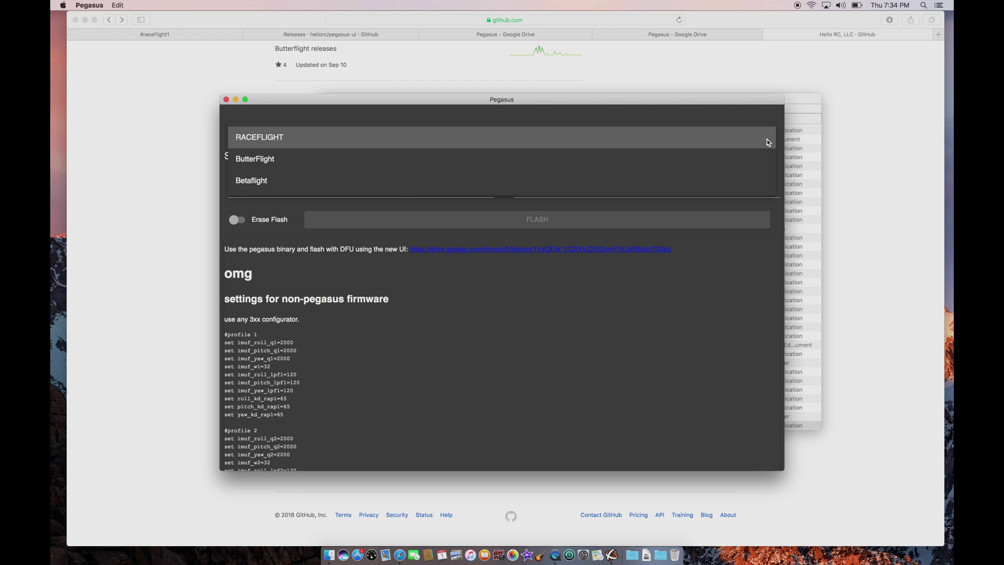
pyautogui.click(392, 163)
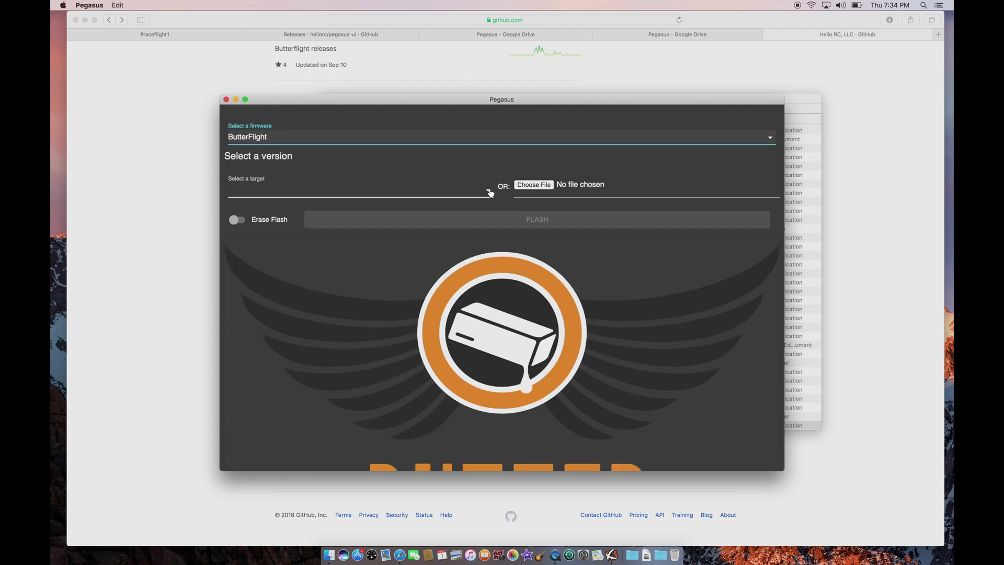
pyautogui.click(488, 190)
pyautogui.click(384, 192)
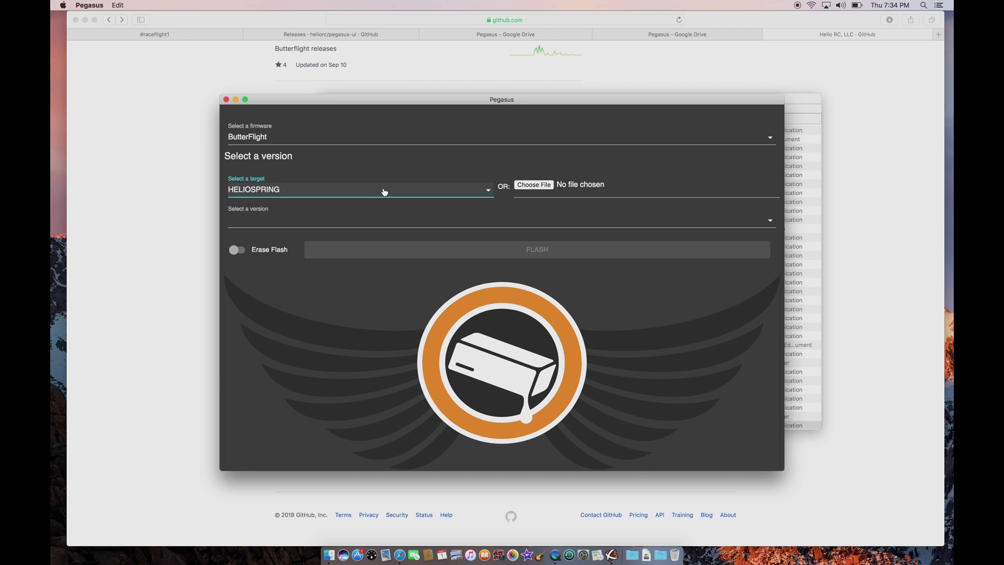
pyautogui.click(618, 220)
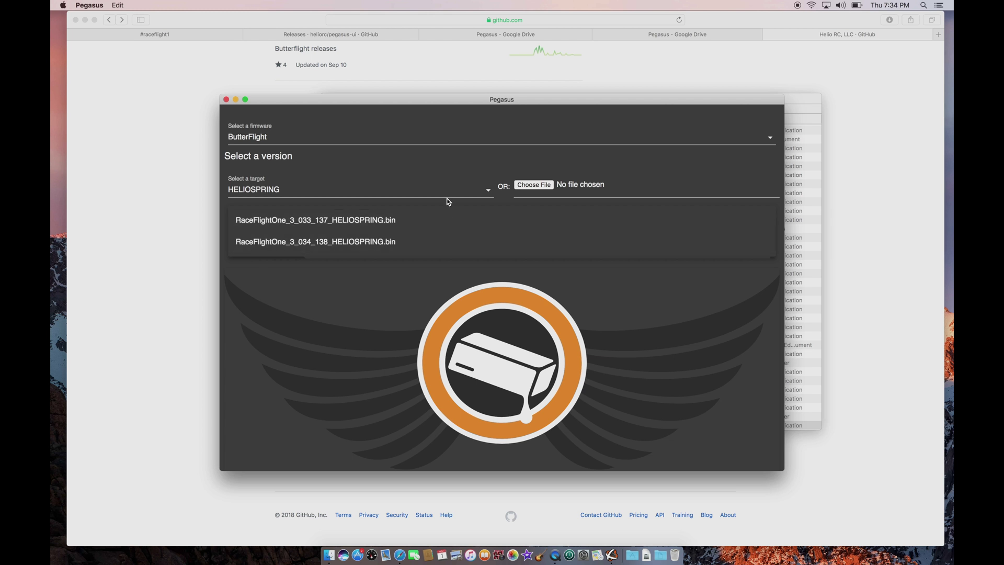
pyautogui.click(432, 175)
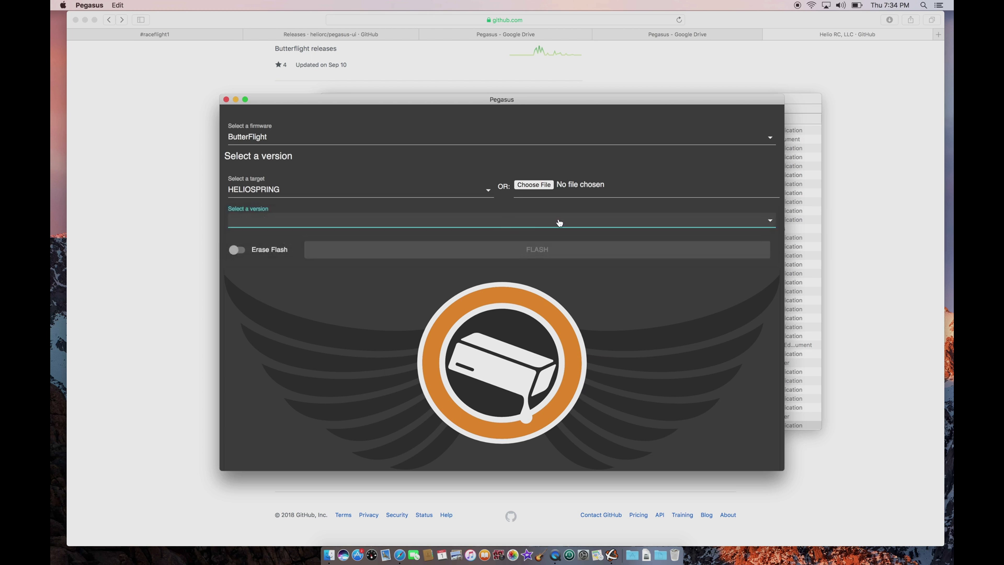
pyautogui.click(770, 220)
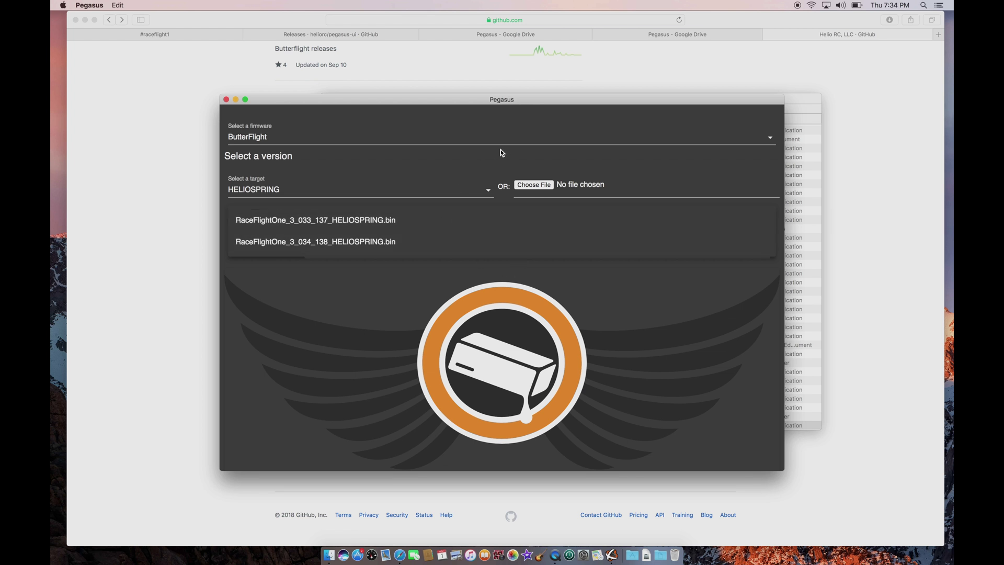
pyautogui.click(410, 168)
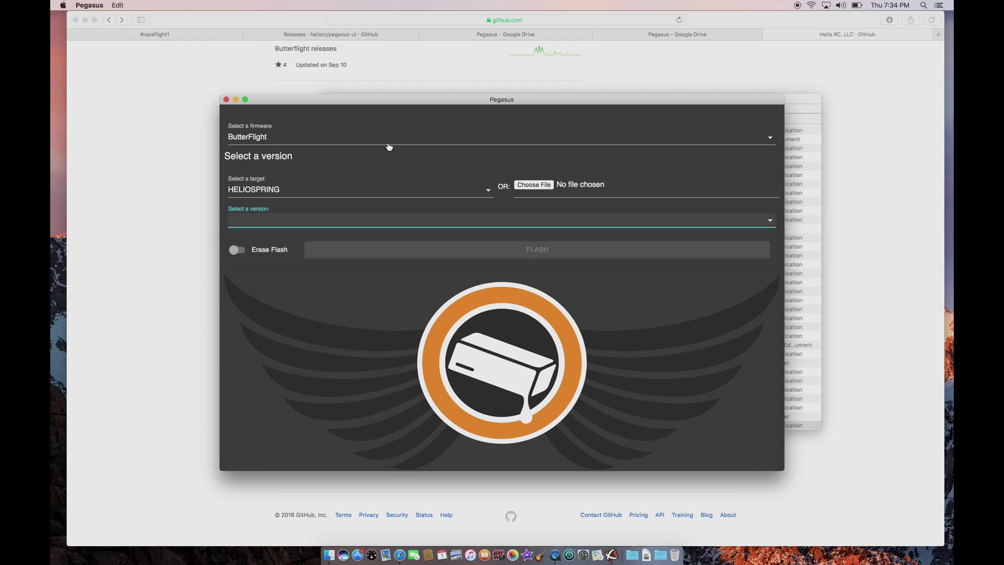
# Switch the firmware to Betaflight and recheck the target and version lists.
pyautogui.click(387, 141)
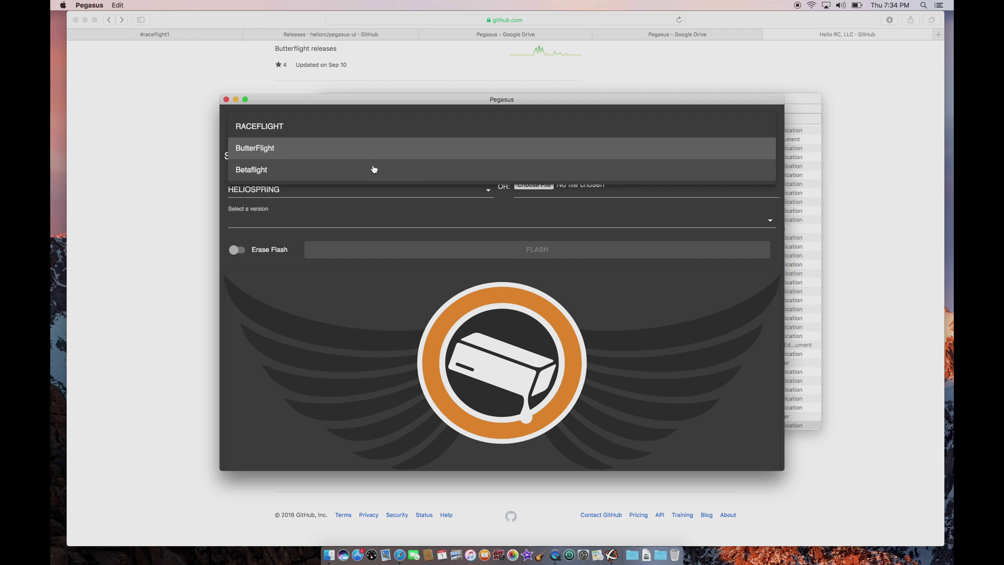
pyautogui.click(374, 168)
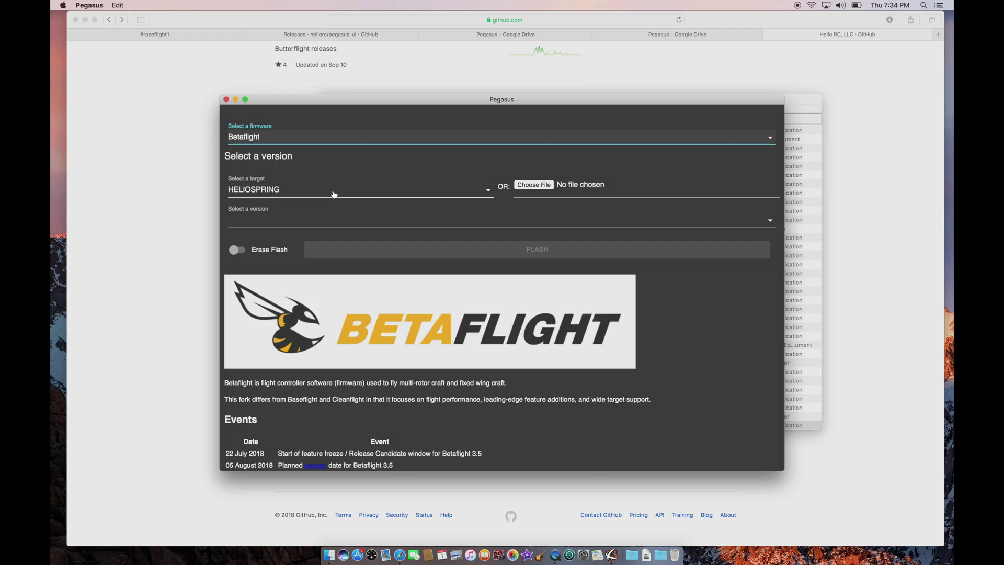
pyautogui.click(333, 191)
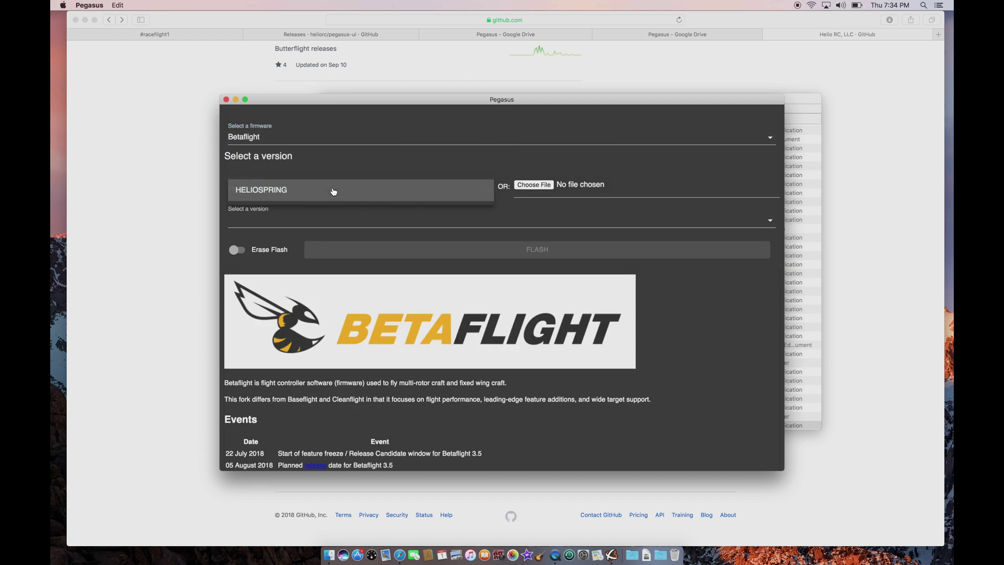
pyautogui.click(336, 218)
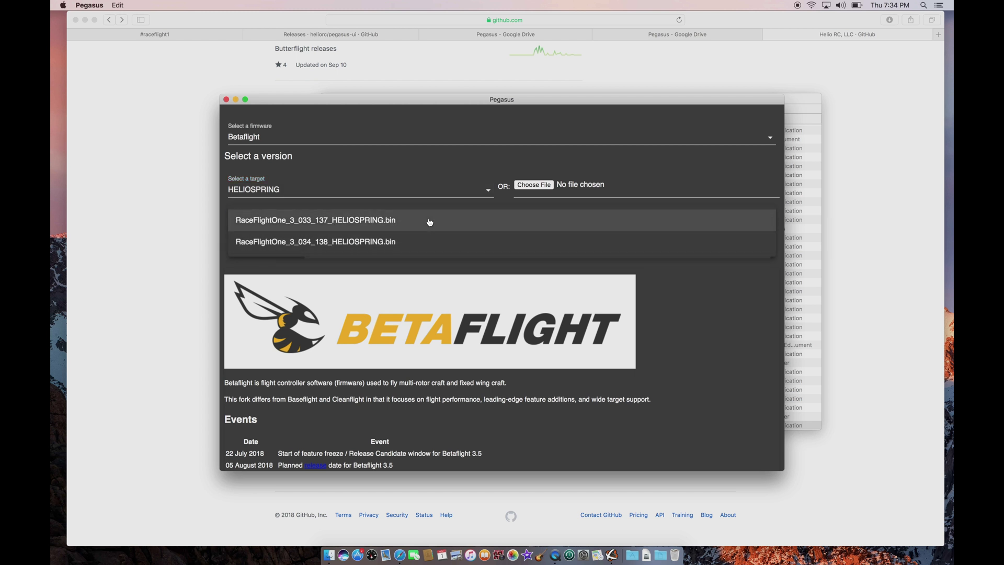
pyautogui.click(674, 157)
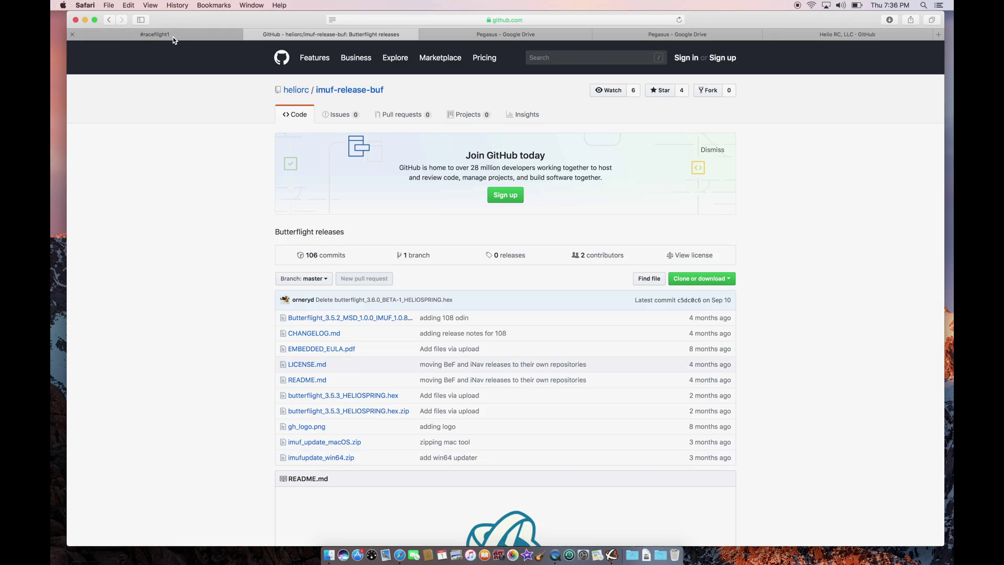
# Post a question in #pegasus-ui about Pegasus offering only RaceFlight firmware.
pyautogui.click(175, 36)
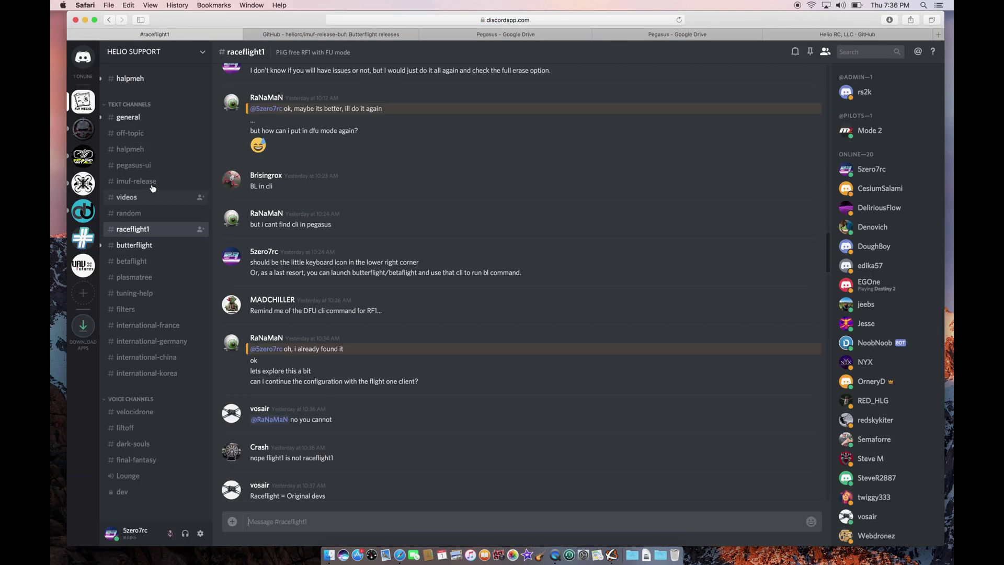
pyautogui.click(150, 166)
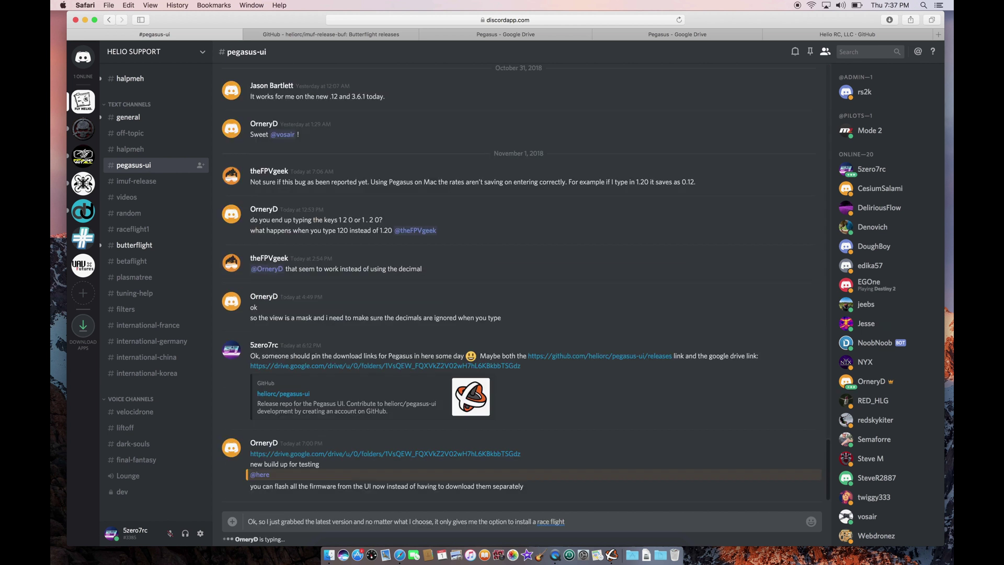
pyautogui.write('firmware')
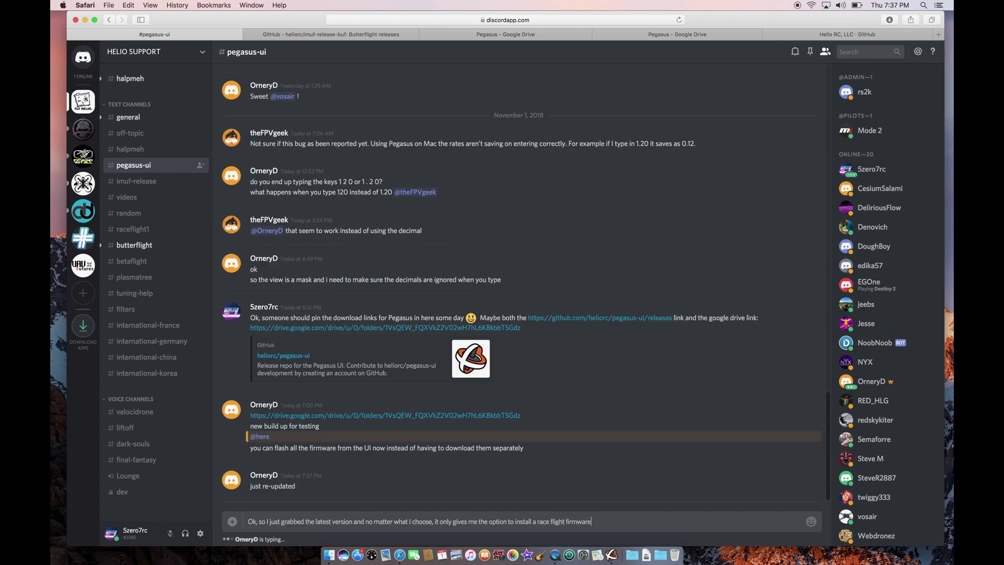
pyautogui.write('.  Is that not right?')
pyautogui.press('Return')
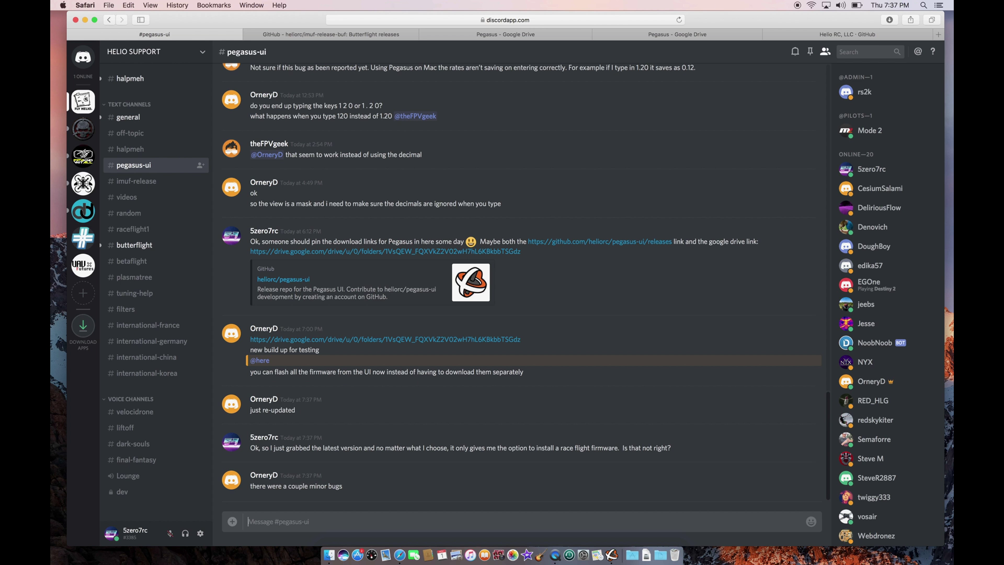
# Reply 'oh, nice :)' and bring Pegasus back to the front.
pyautogui.write('oh, nice :)')
pyautogui.press('Return')
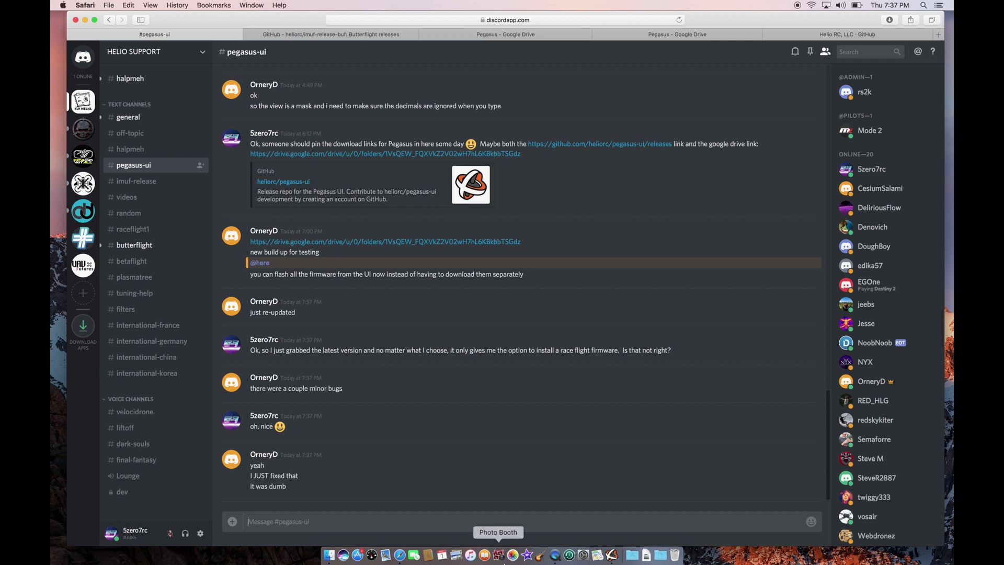
pyautogui.click(611, 555)
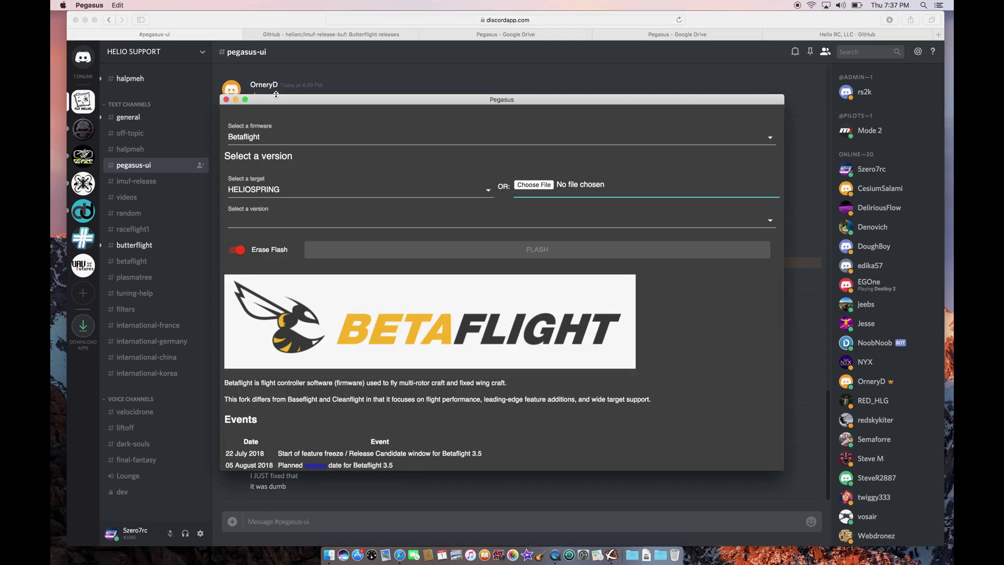
pyautogui.click(97, 5)
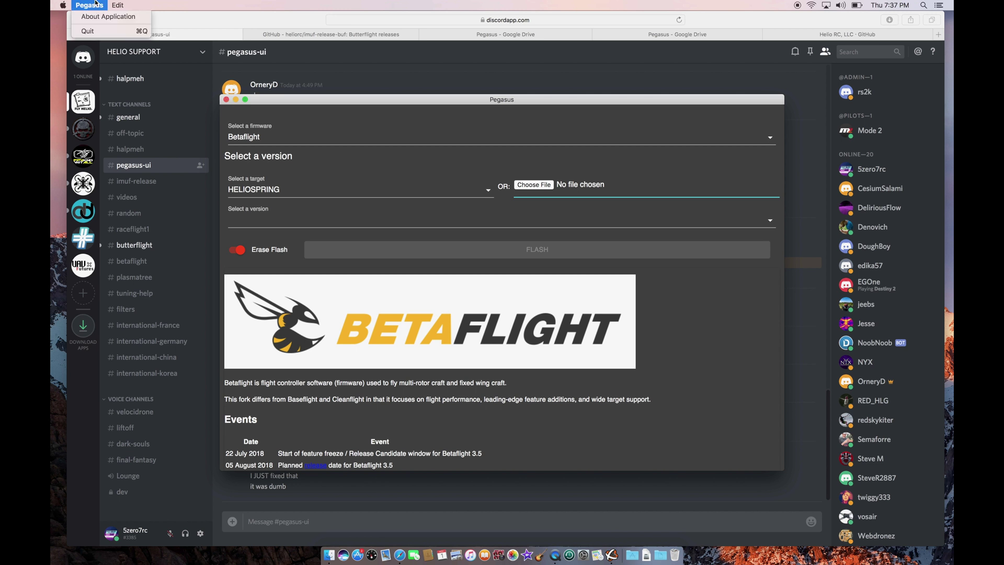
# Quit Pegasus and re-download Pegasus-0.1.12.dmg from the refreshed Google Drive folder in list view.
pyautogui.click(100, 31)
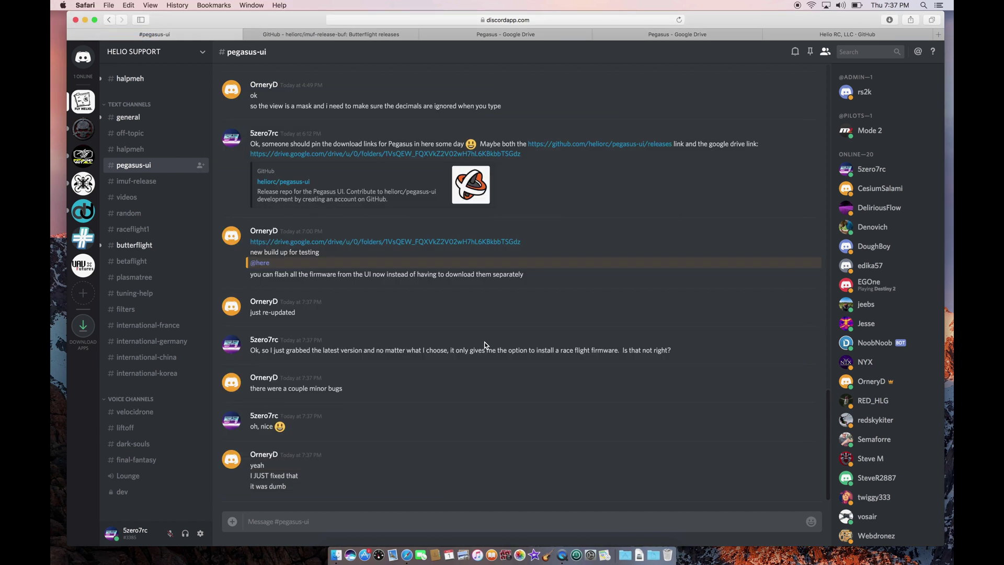
pyautogui.click(707, 32)
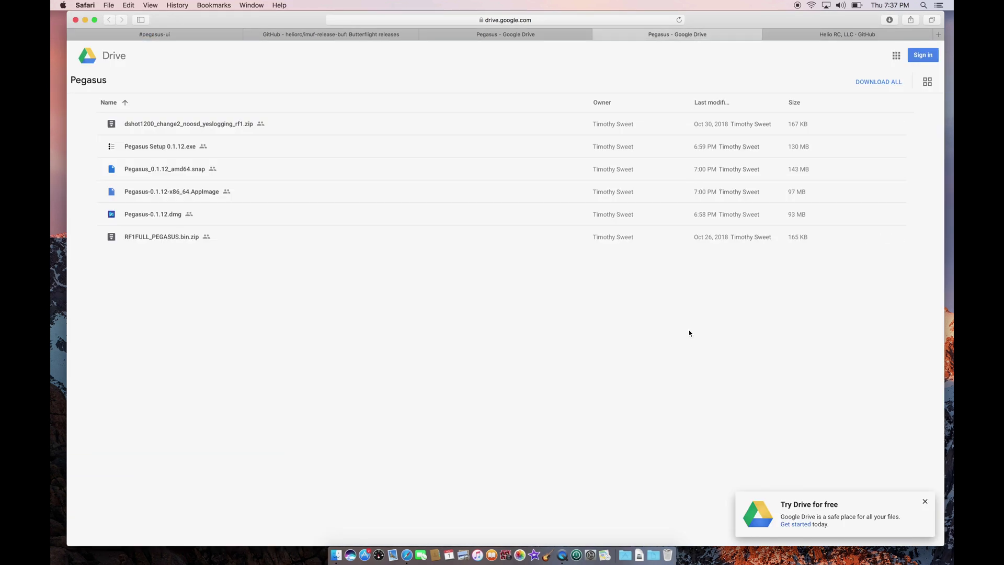
pyautogui.press('super+r')
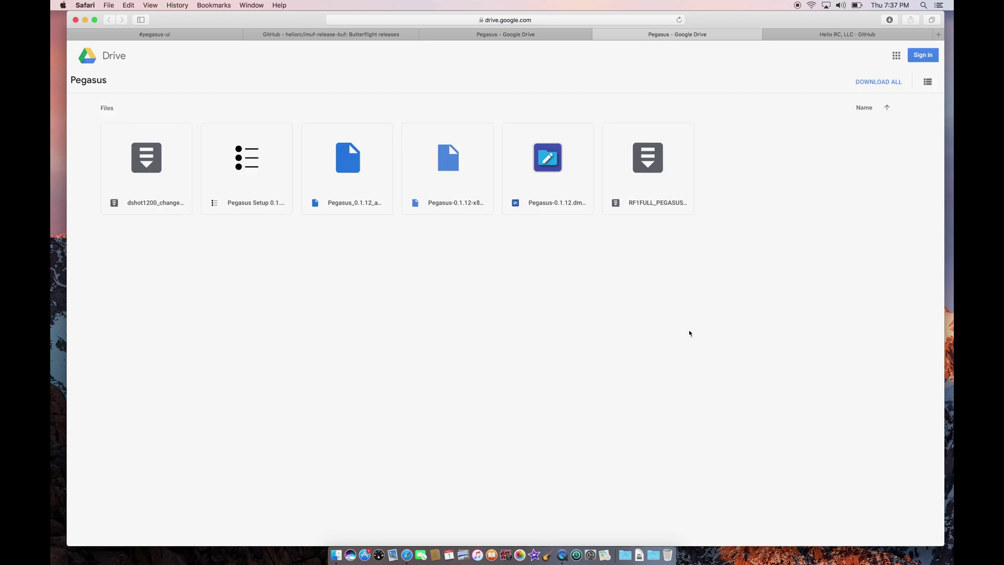
pyautogui.click(927, 82)
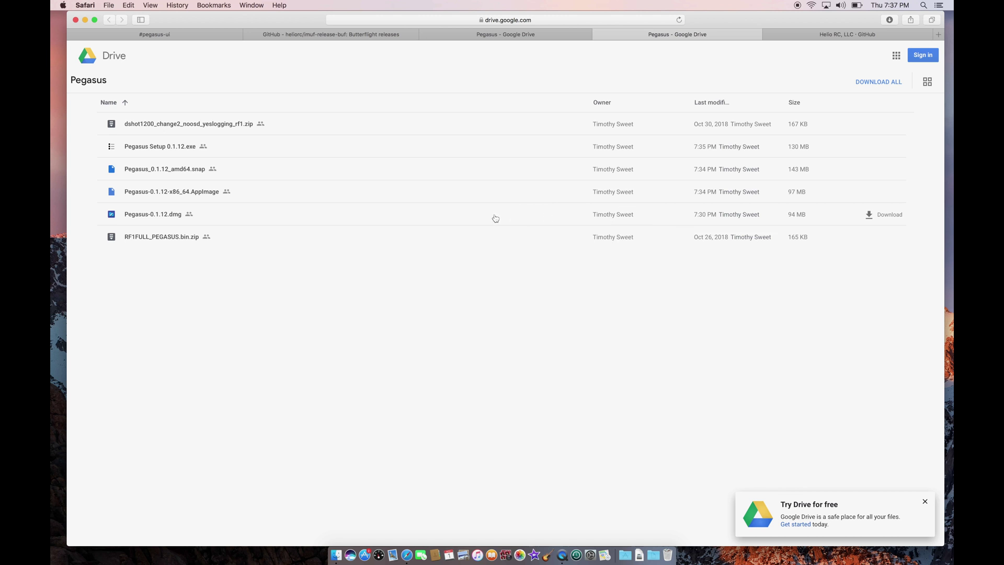
pyautogui.click(871, 216)
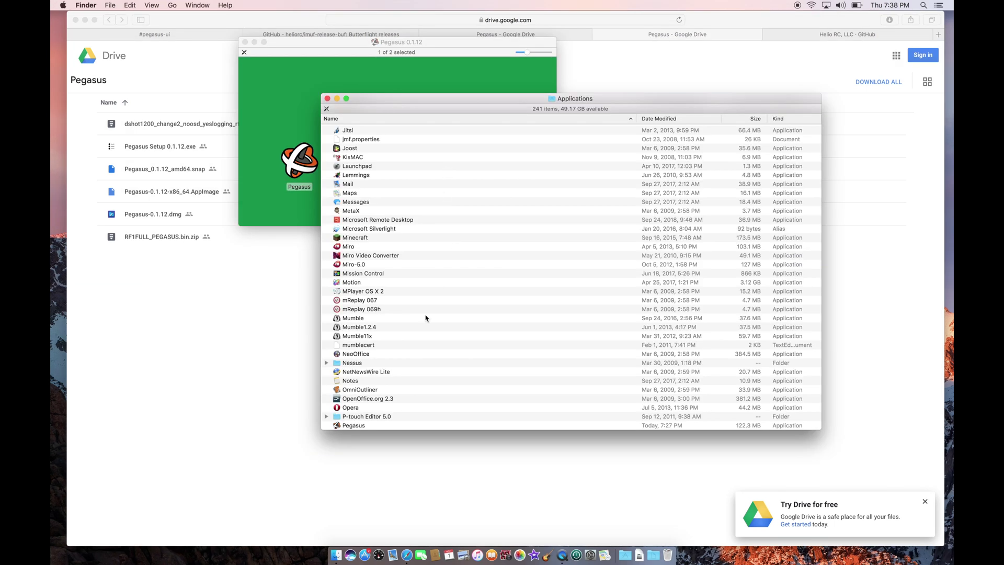
# Launch Pegasus from Applications, overriding the unidentified-developer block with Open.
pyautogui.scroll(-3, 425, 317)
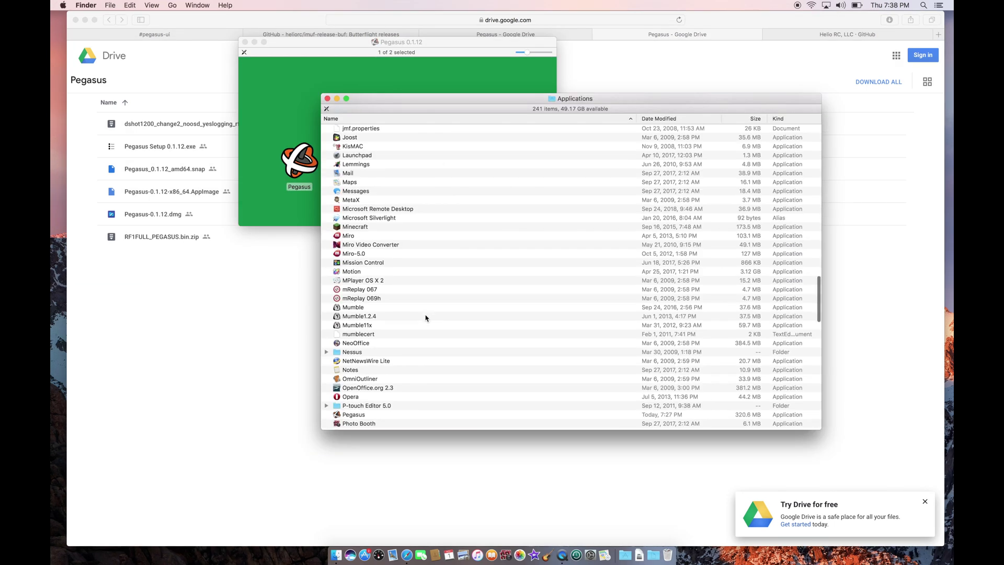
pyautogui.doubleClick(350, 415)
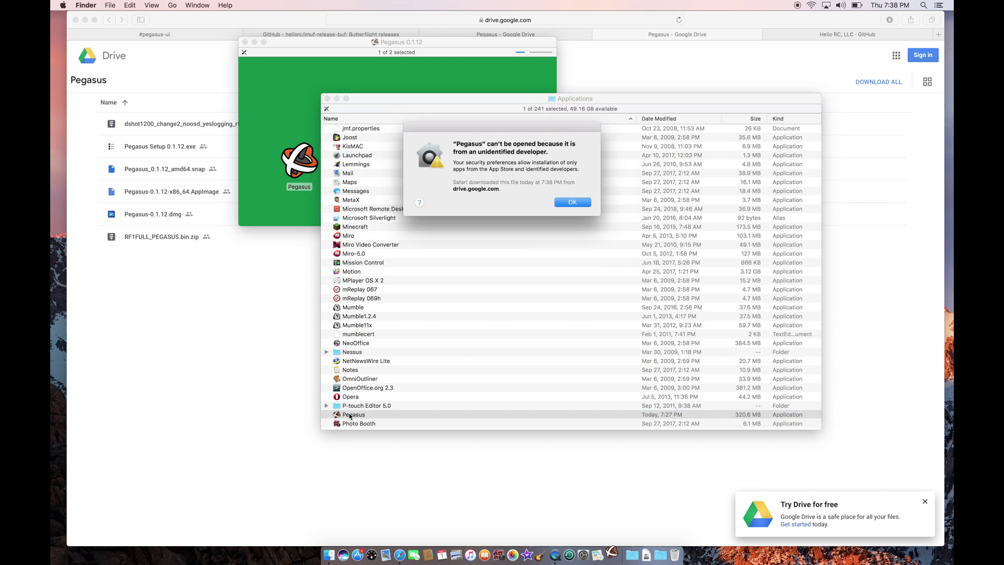
pyautogui.click(571, 203)
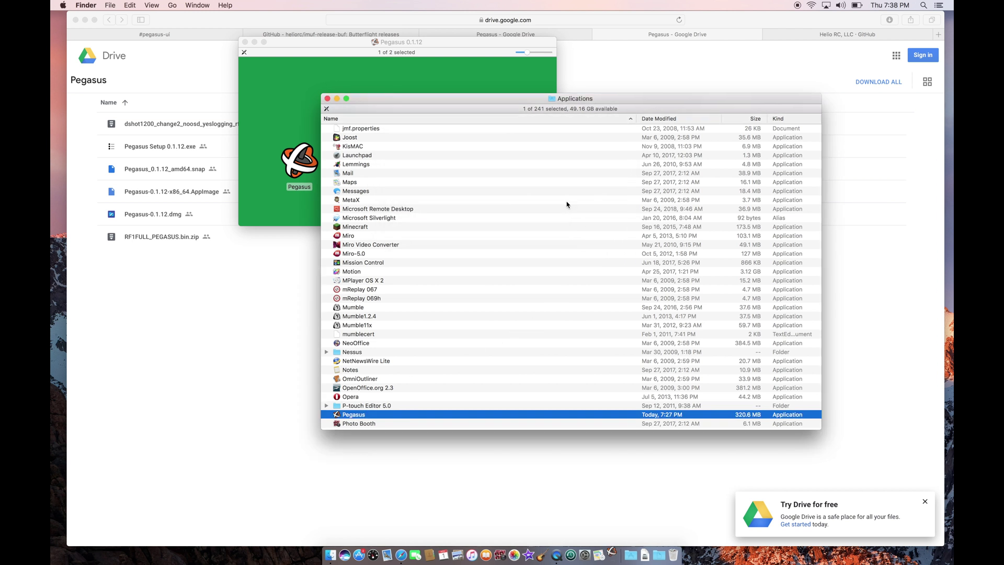
pyautogui.rightClick(387, 414)
pyautogui.click(402, 420)
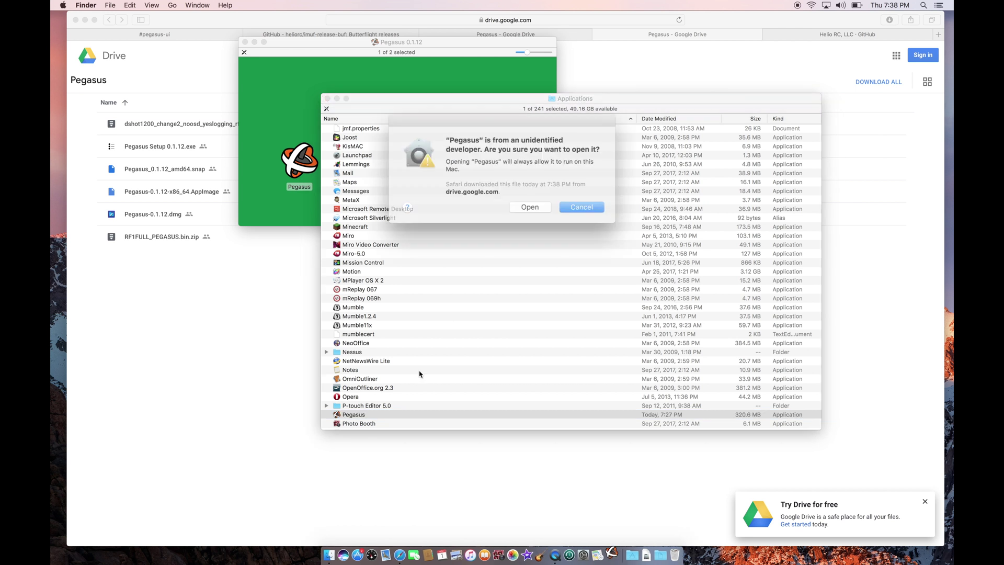
pyautogui.click(527, 202)
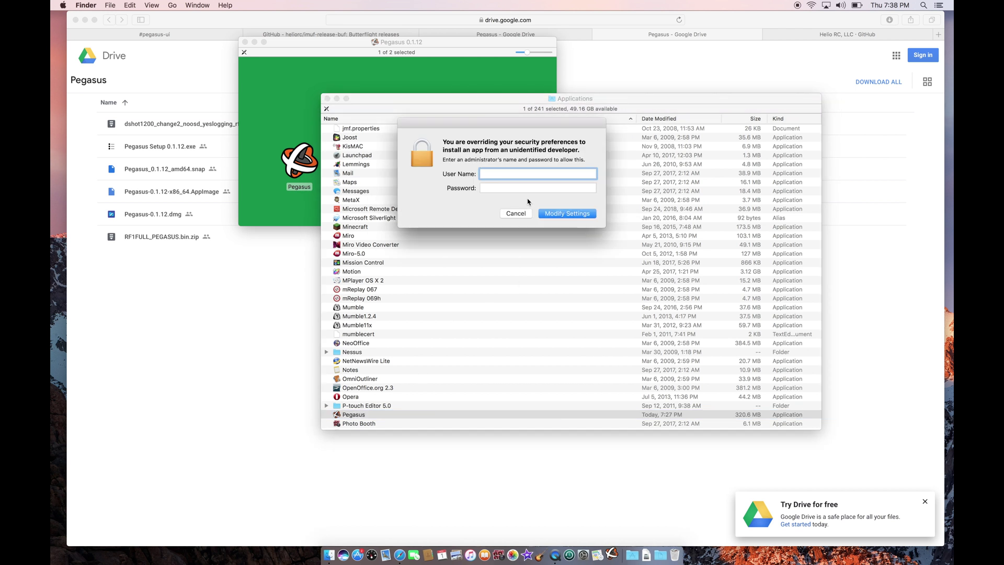
# Authorize with the administrator username and password, then ignore the Pegasus crash report.
pyautogui.write('admin')
pyautogui.press('Tab')
pyautogui.write('password')
pyautogui.press('Return')
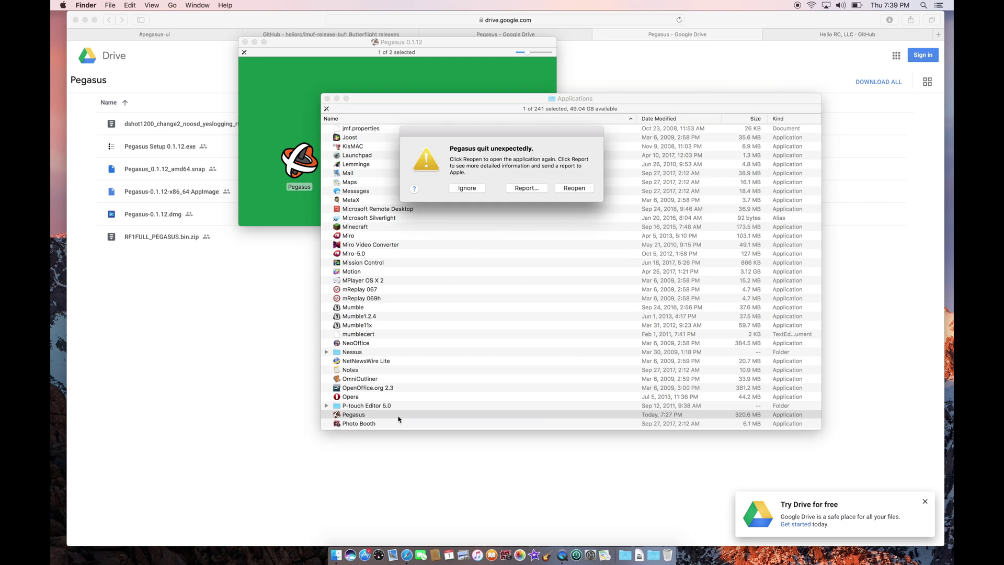
pyautogui.click(467, 188)
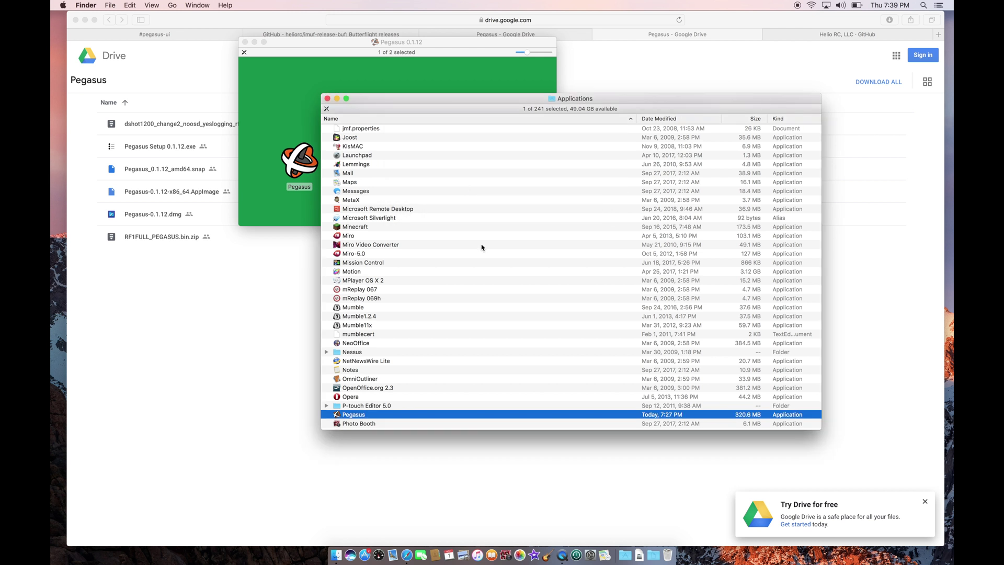
pyautogui.click(562, 555)
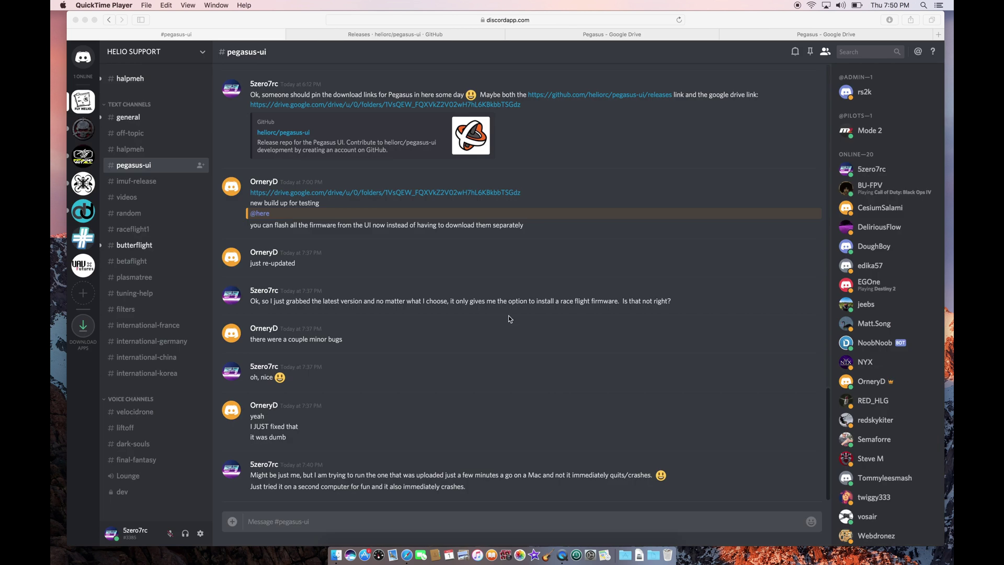
pyautogui.scroll(-1, 508, 316)
pyautogui.scroll(1, 508, 316)
# Launch Pegasus from the Desktop and select HELIOSPRING as the flash target.
pyautogui.click(335, 556)
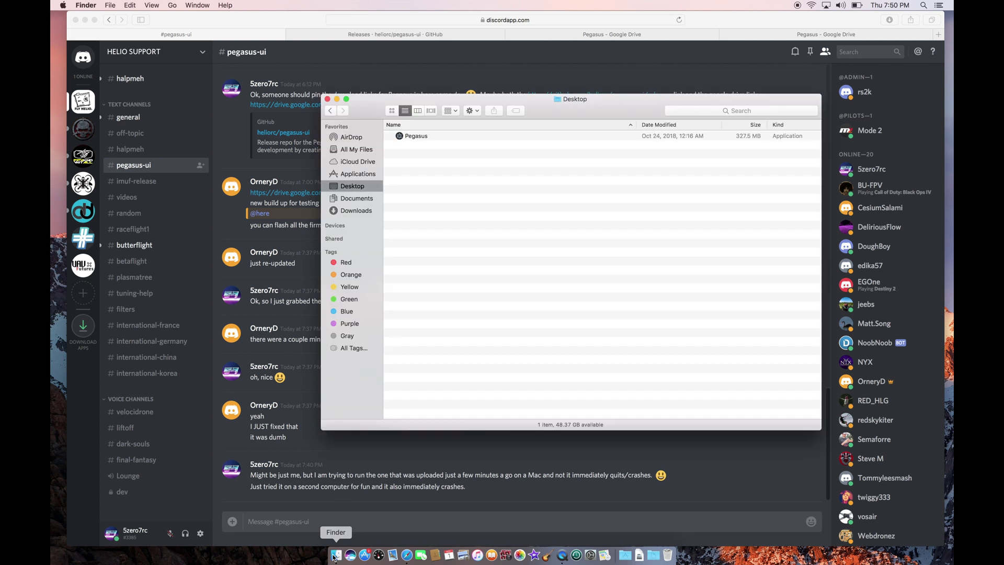
pyautogui.doubleClick(418, 137)
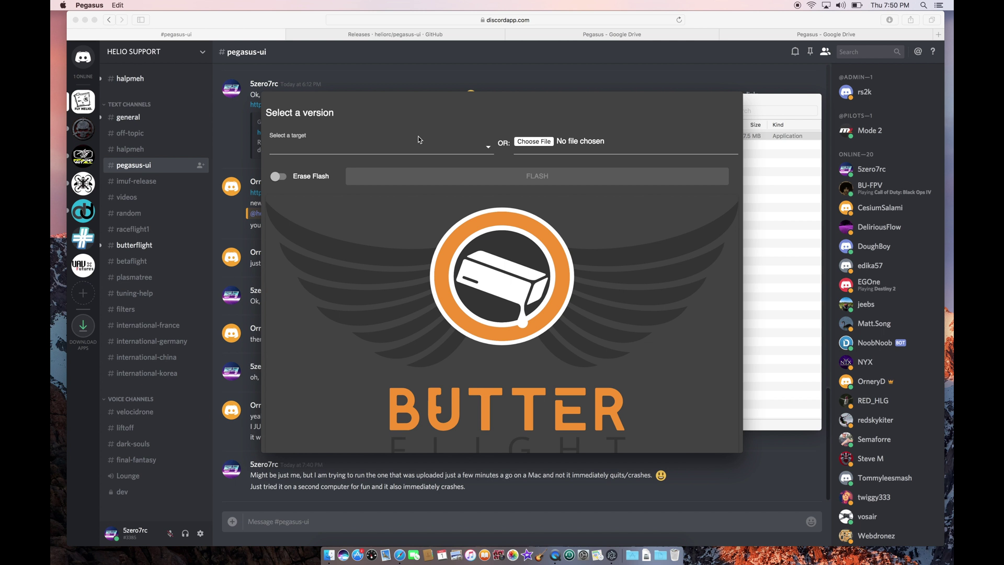
pyautogui.click(476, 145)
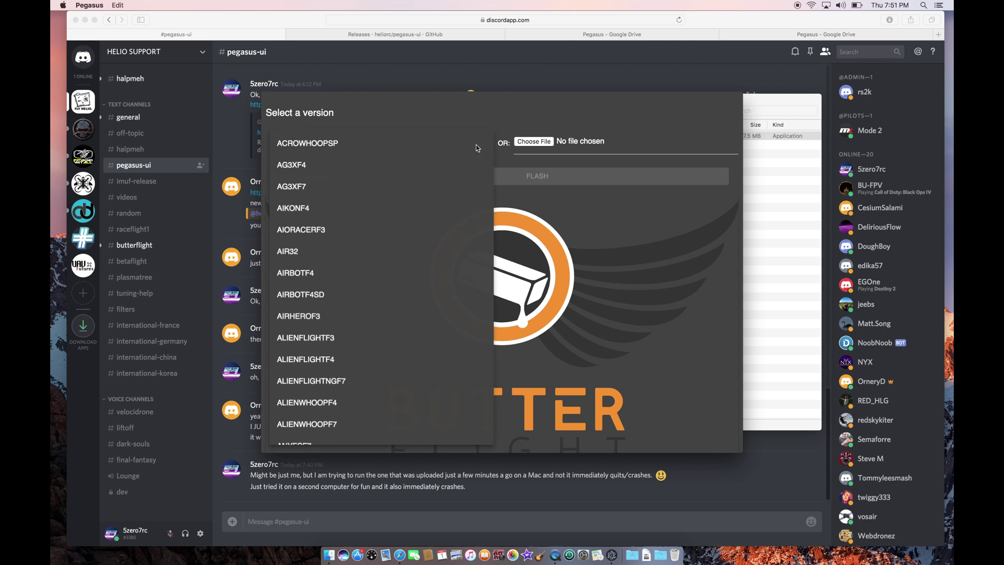
pyautogui.scroll(-3, 421, 213)
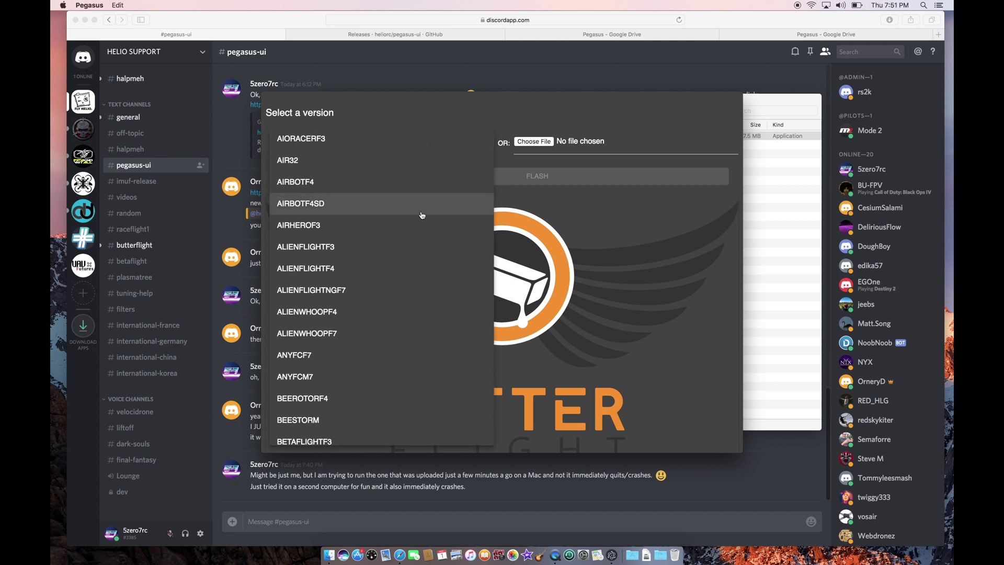
pyautogui.scroll(-15, 421, 215)
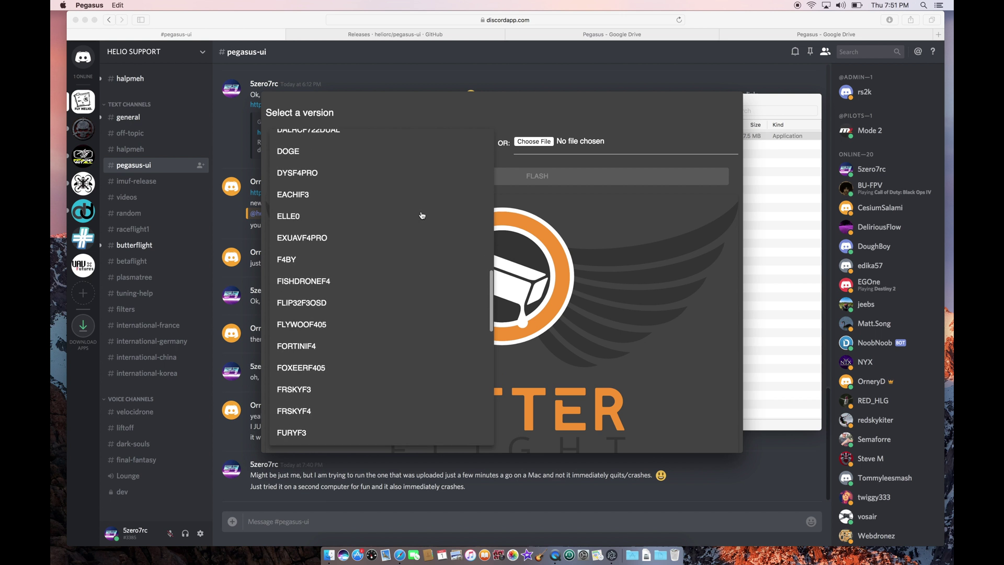
pyautogui.scroll(-12, 422, 215)
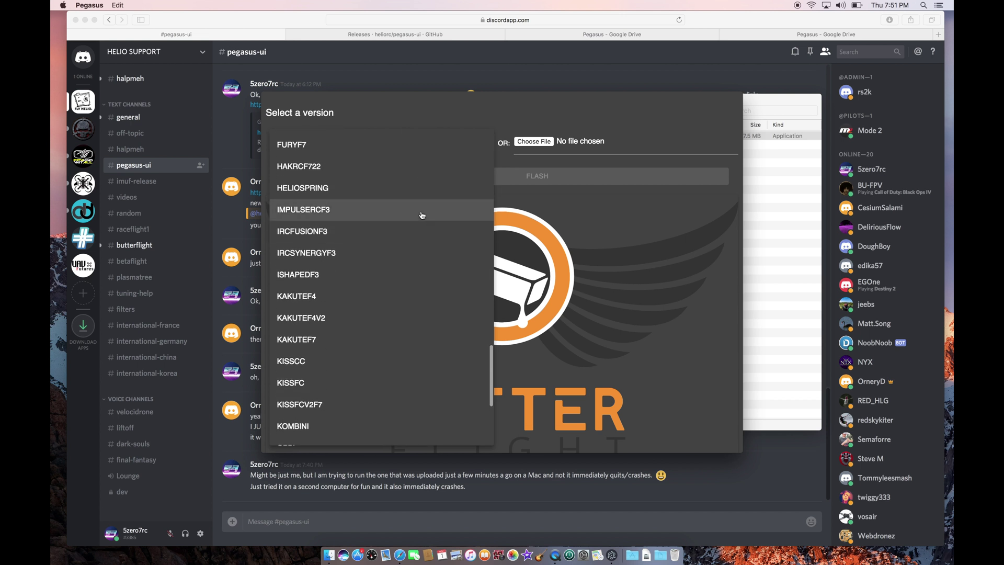
pyautogui.click(393, 190)
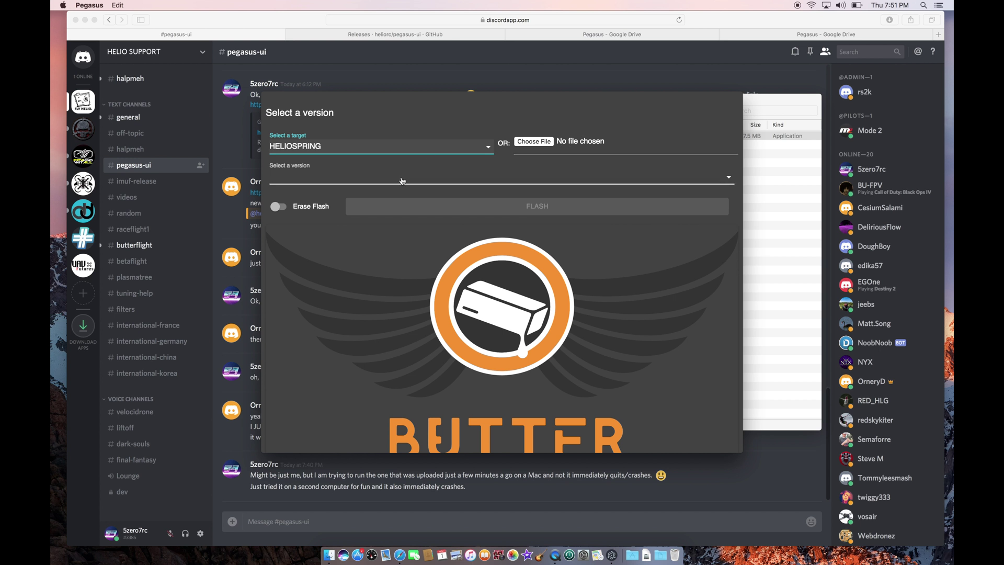
# Choose butterflight_3.6.2_HELIOSPRING.bin as the firmware version and turn on Erase Flash.
pyautogui.click(402, 180)
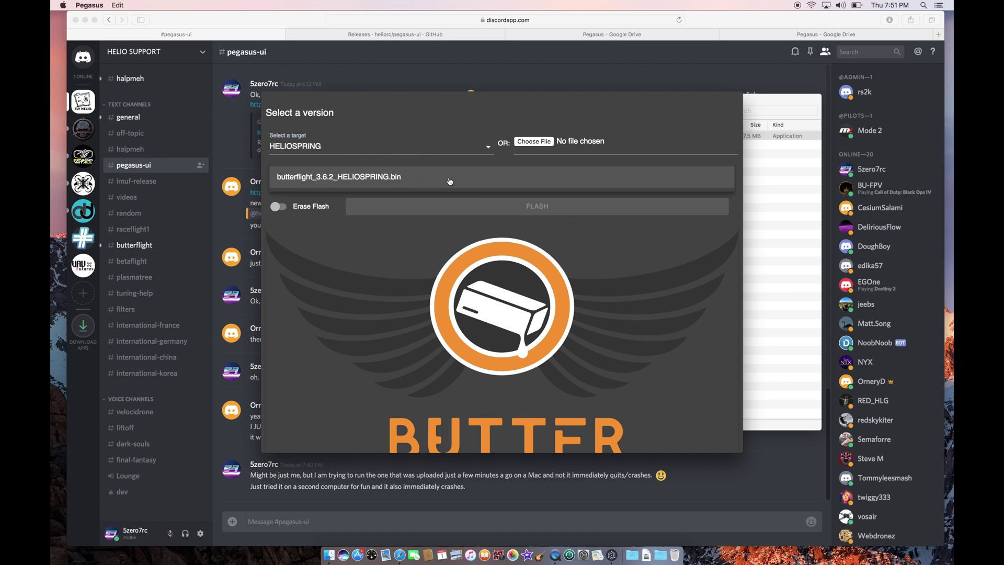
pyautogui.click(450, 181)
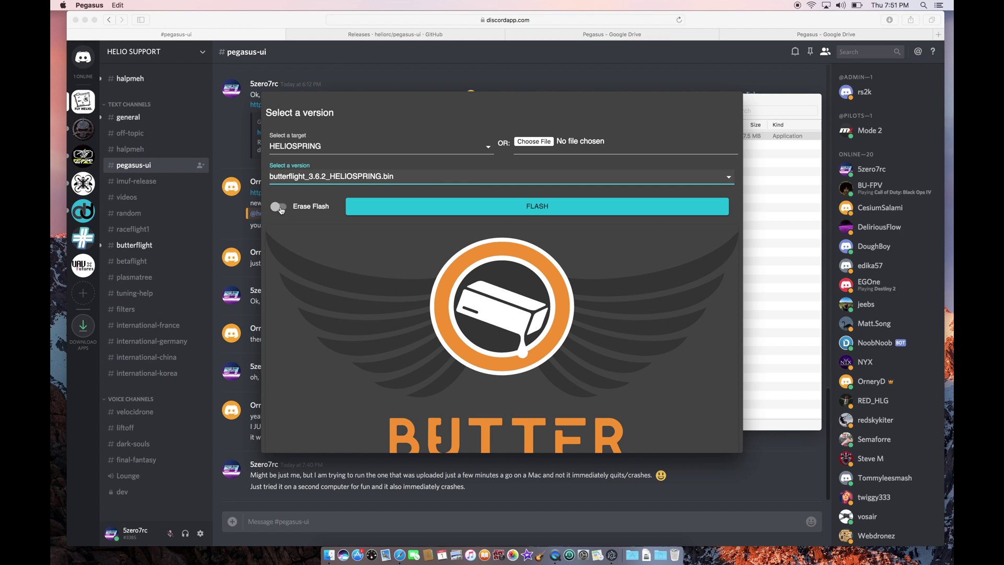
pyautogui.click(280, 207)
pyautogui.scroll(-10, 359, 246)
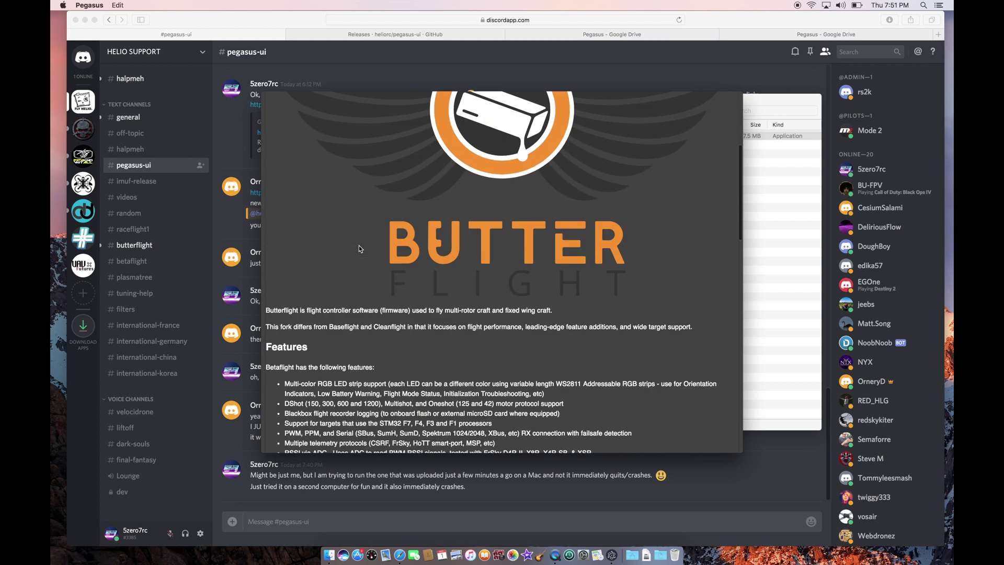
pyautogui.scroll(10, 359, 246)
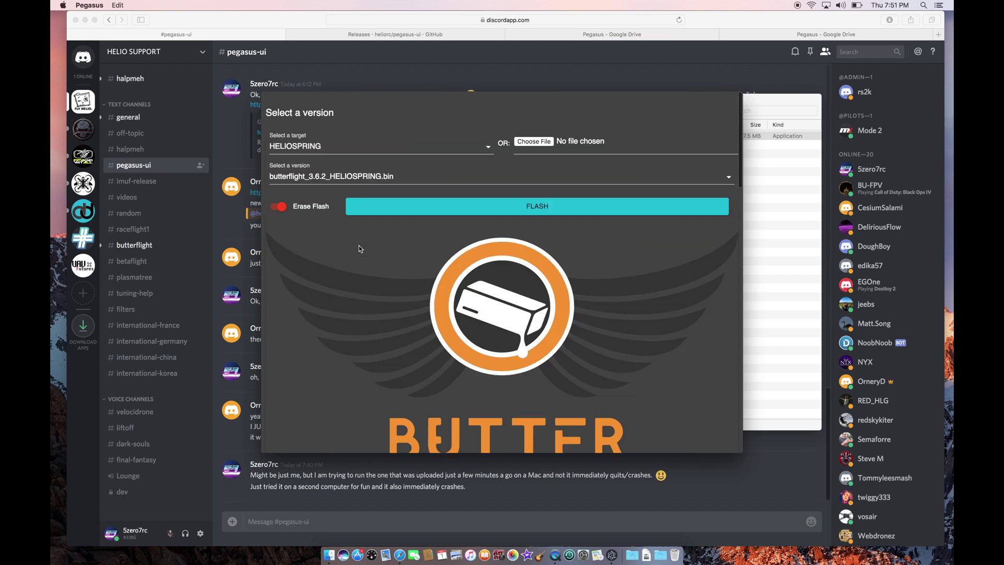
# Start flashing Butterflight 3.6.2 to the HELIOSPRING board and watch the DFU mass erase.
pyautogui.click(444, 205)
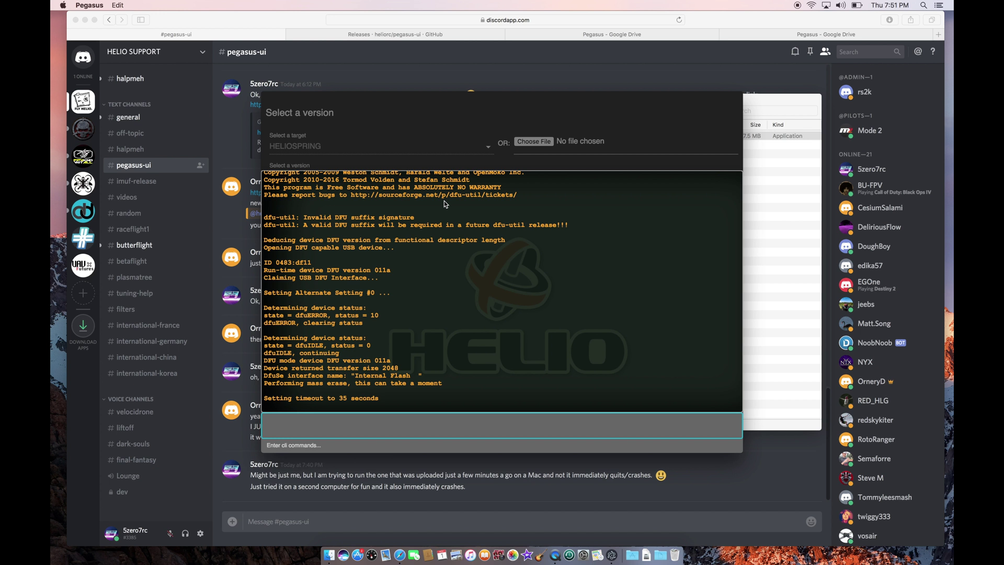
# Open heliorc.com in a new Safari tab and view its Support page's Discord widget.
pyautogui.click(509, 68)
pyautogui.press('super+t')
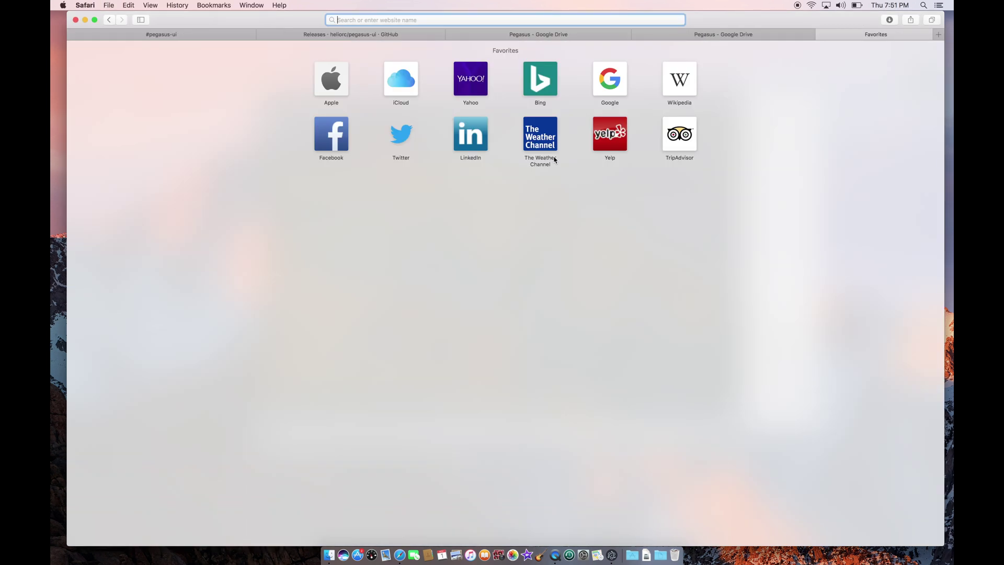
pyautogui.write('heliorc.com')
pyautogui.press('Return')
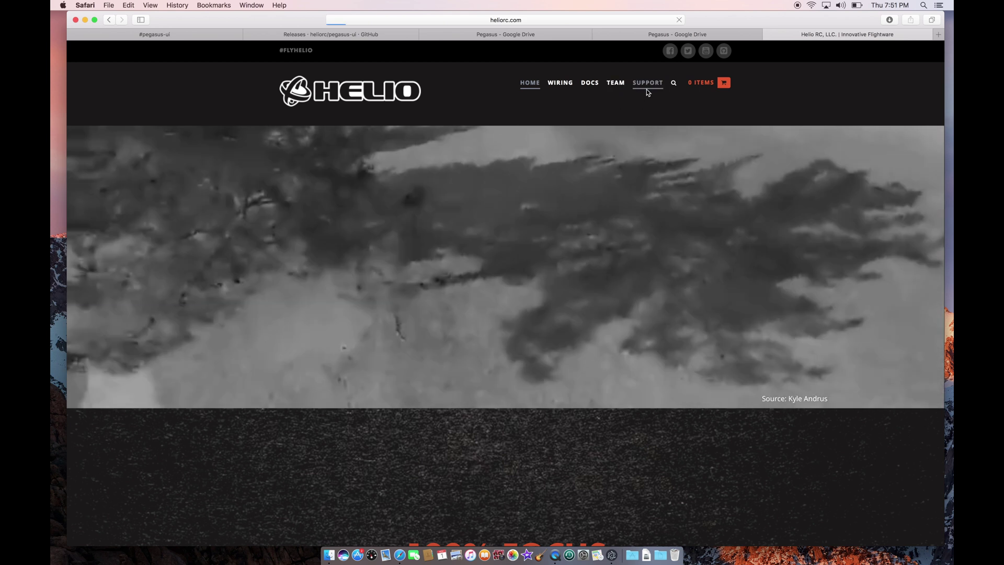
pyautogui.click(646, 86)
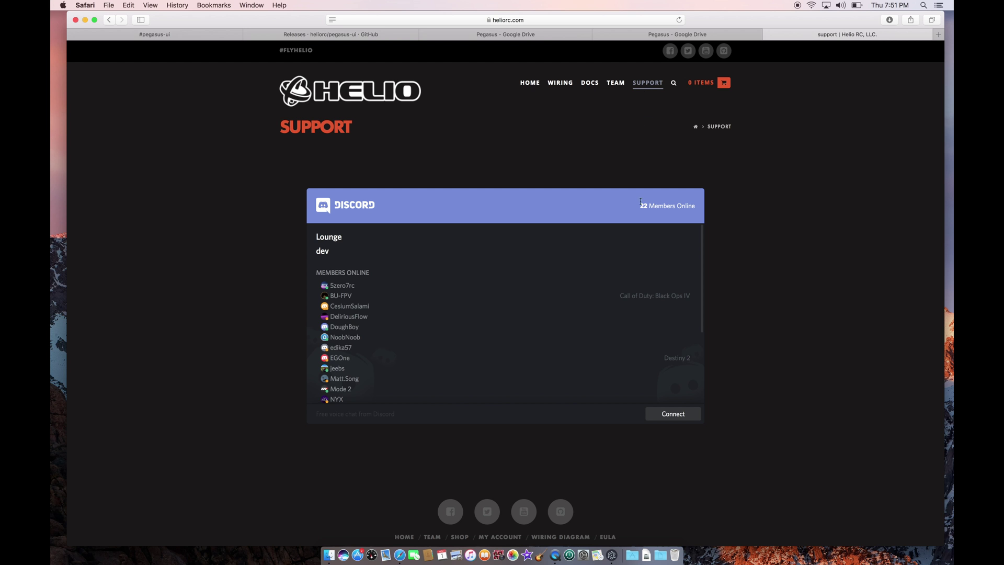
pyautogui.scroll(-5, 568, 312)
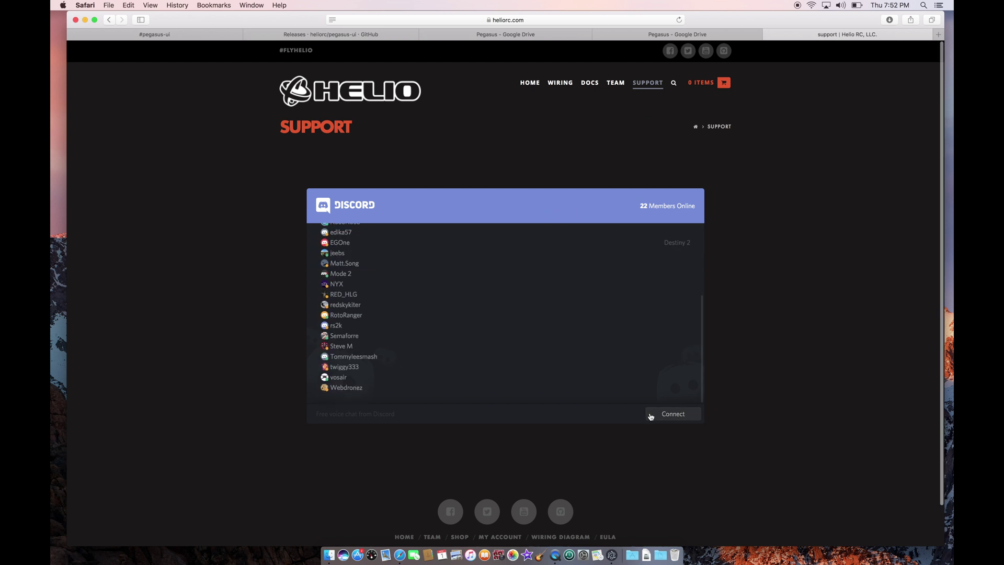
pyautogui.scroll(5, 584, 327)
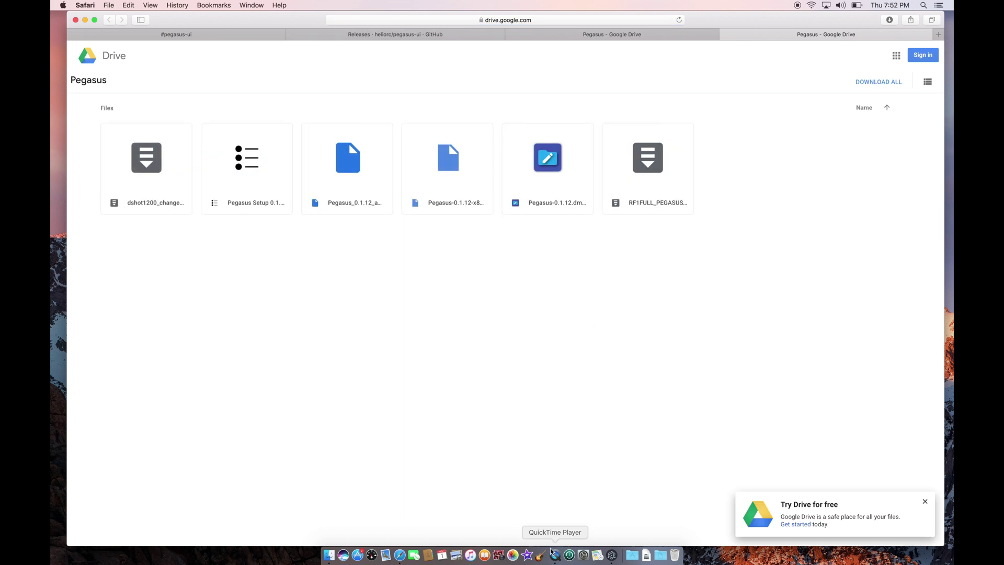
# Return to Pegasus and wait until the flashed board shows No RX Signal and USB Connected.
pyautogui.click(612, 554)
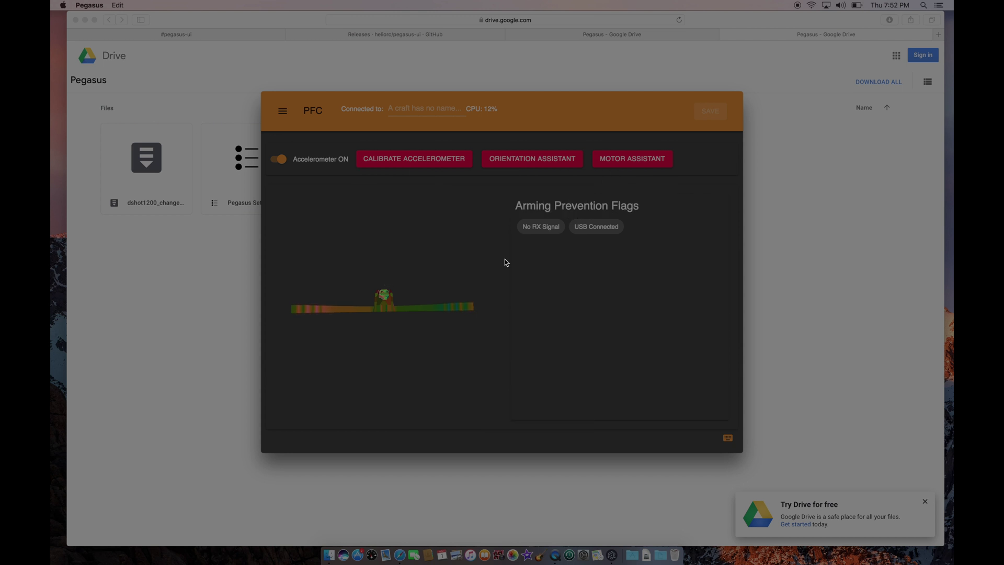
pyautogui.click(495, 328)
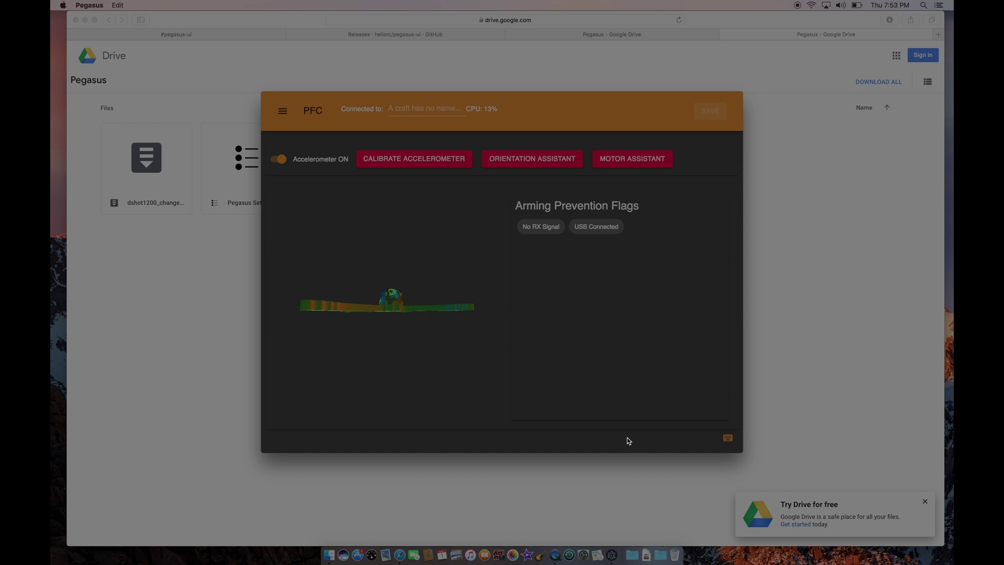
# Run 'version' in the CLI, confirming ButterFlight 3.6.2 HELIOSPRING with IMU-F 110, then exit.
pyautogui.click(727, 438)
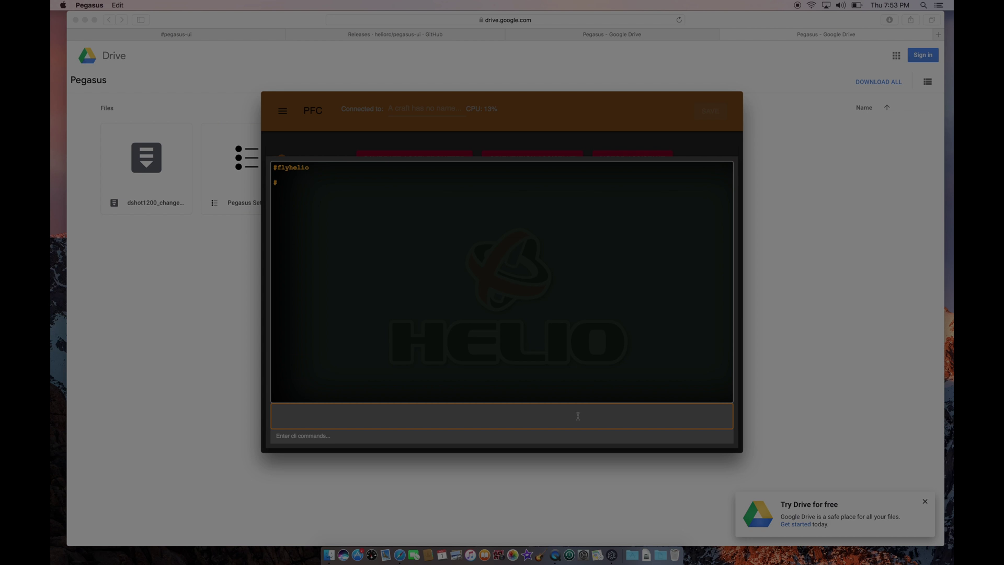
pyautogui.write('version')
pyautogui.press('Return')
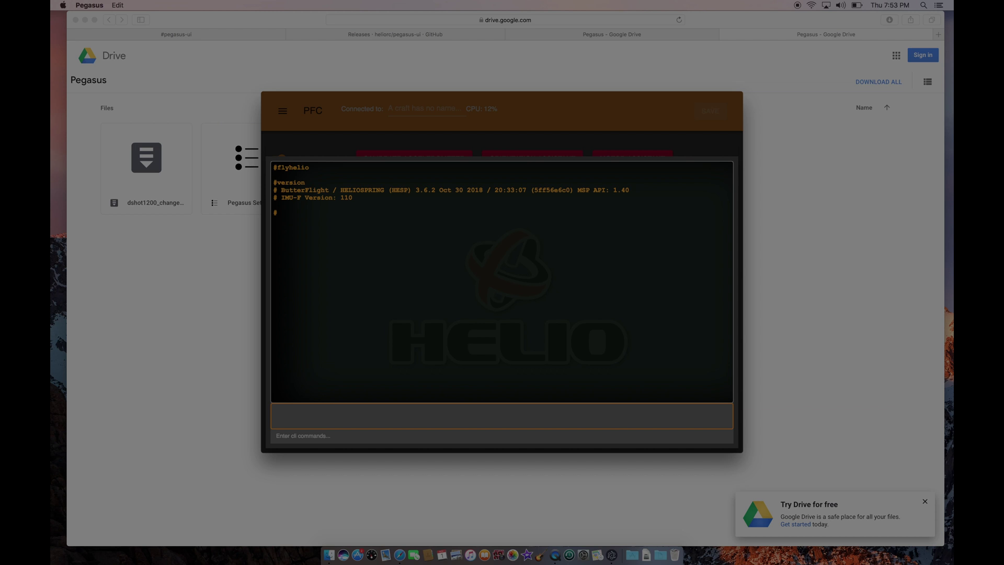
pyautogui.doubleClick(346, 198)
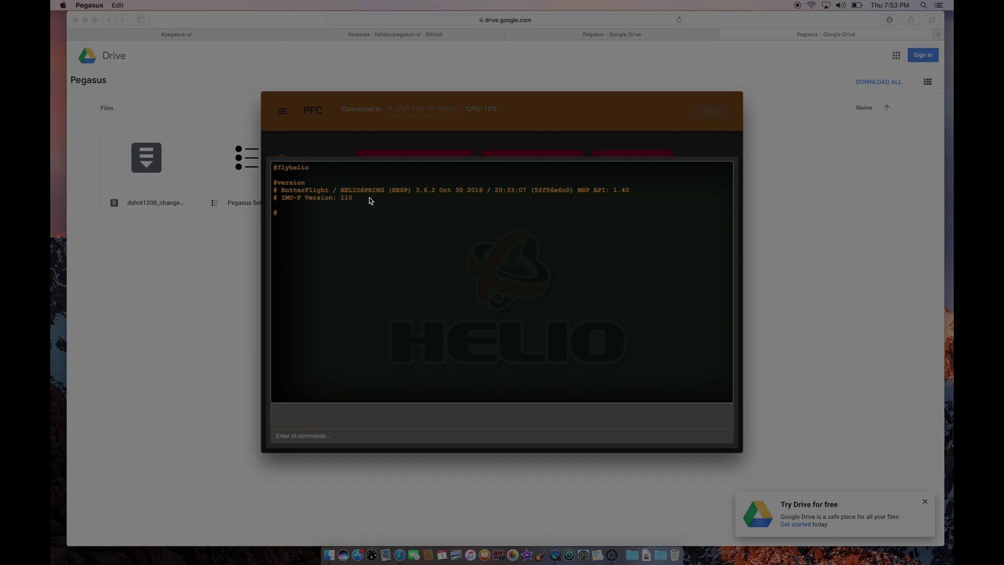
pyautogui.click(369, 196)
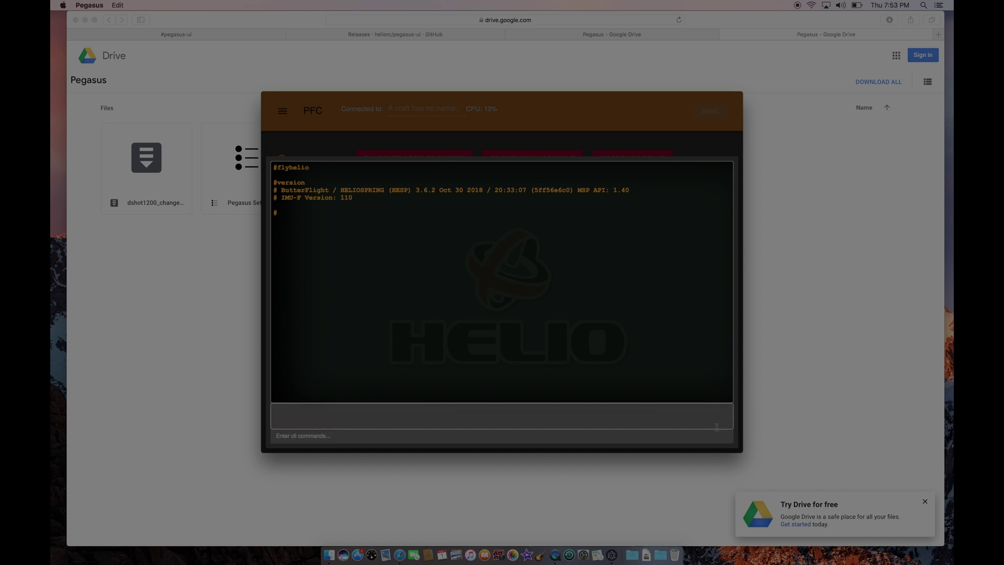
pyautogui.press('Escape')
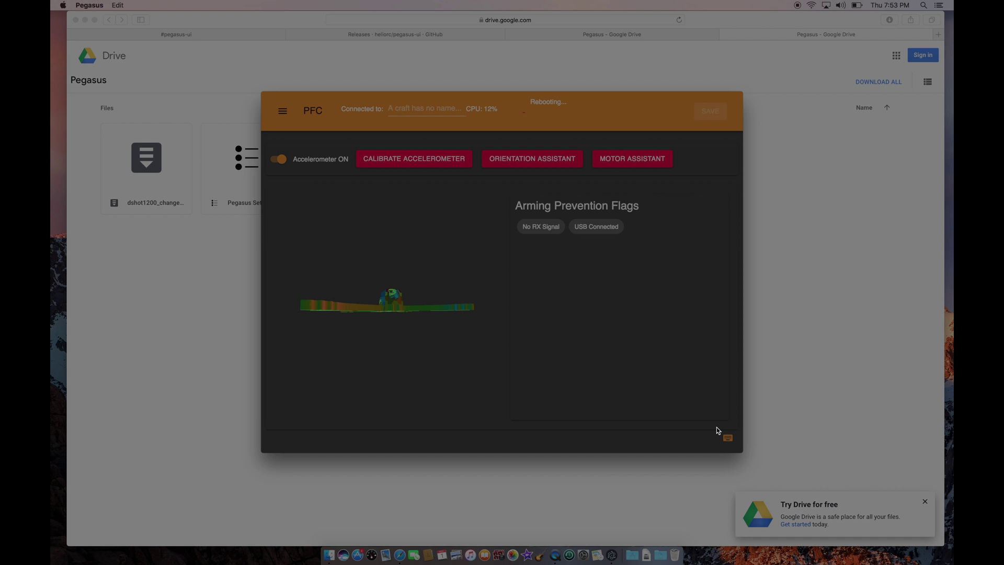